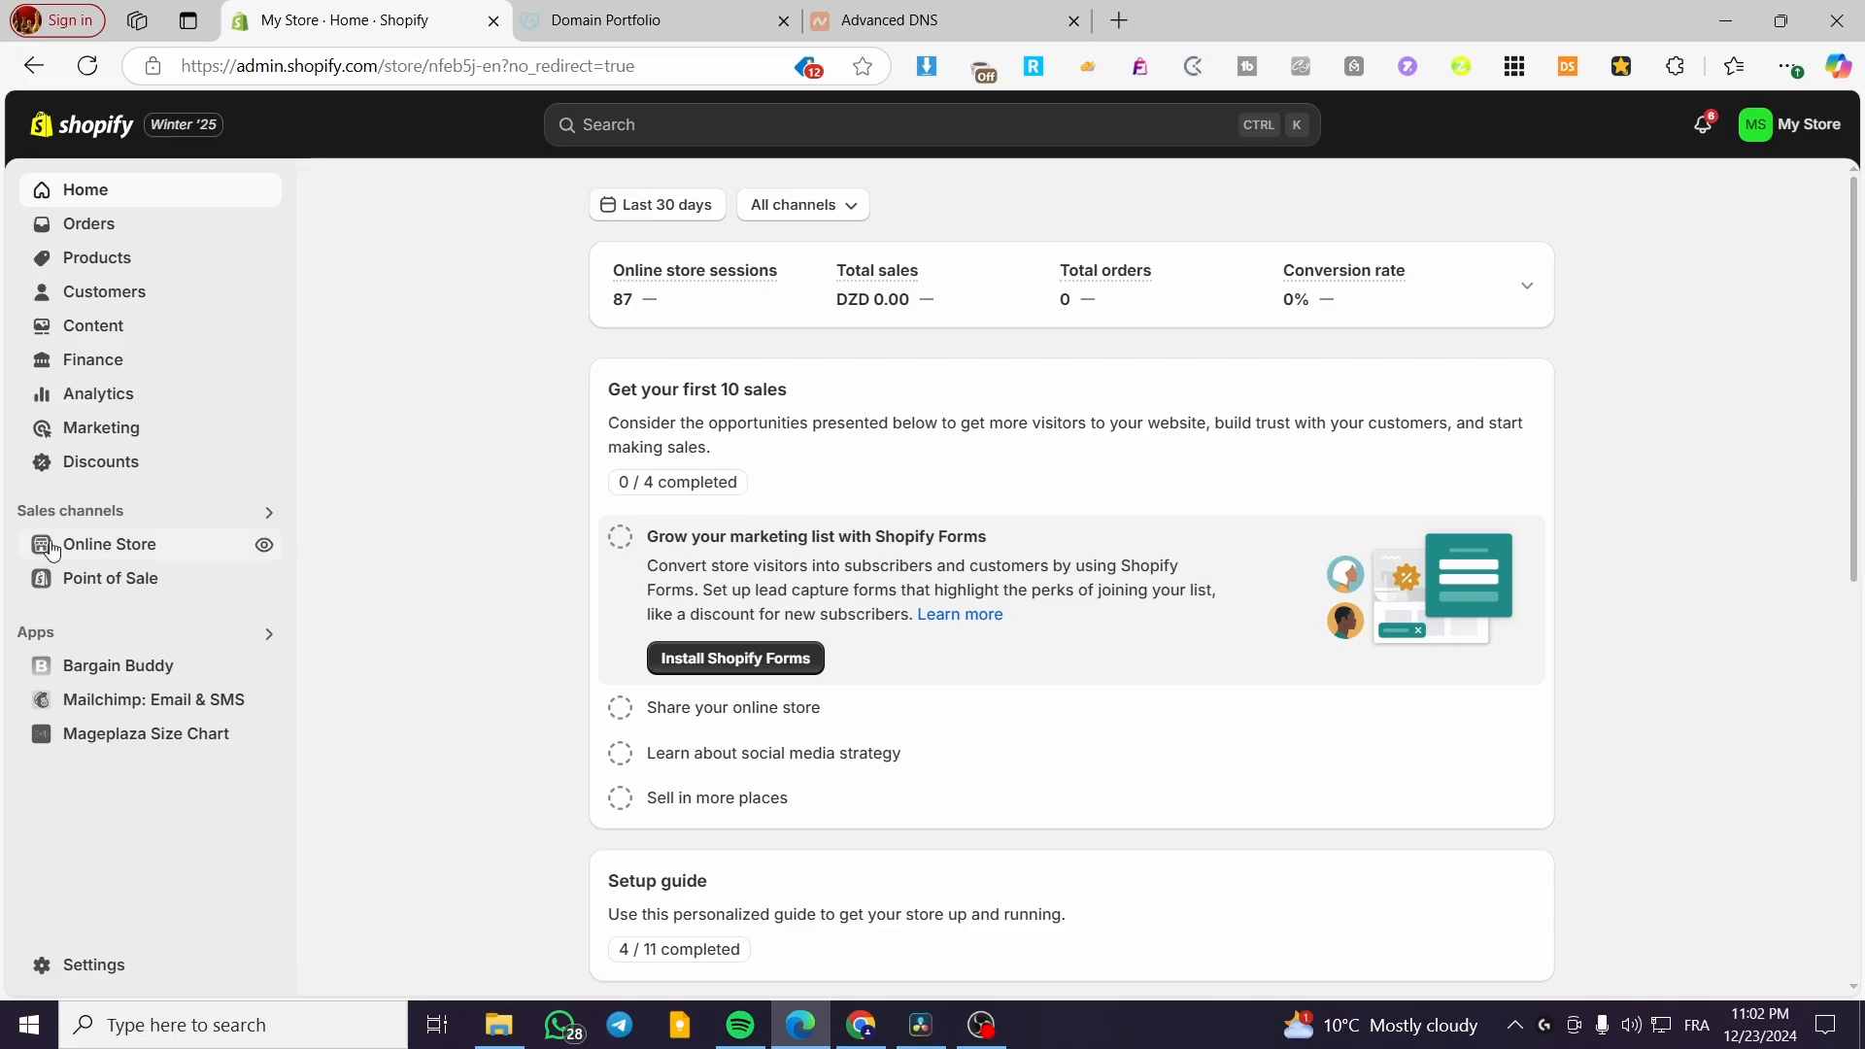
# Step: Open the current Dawn theme in the theme editor and select the home page's header section
pyautogui.click(102, 545)
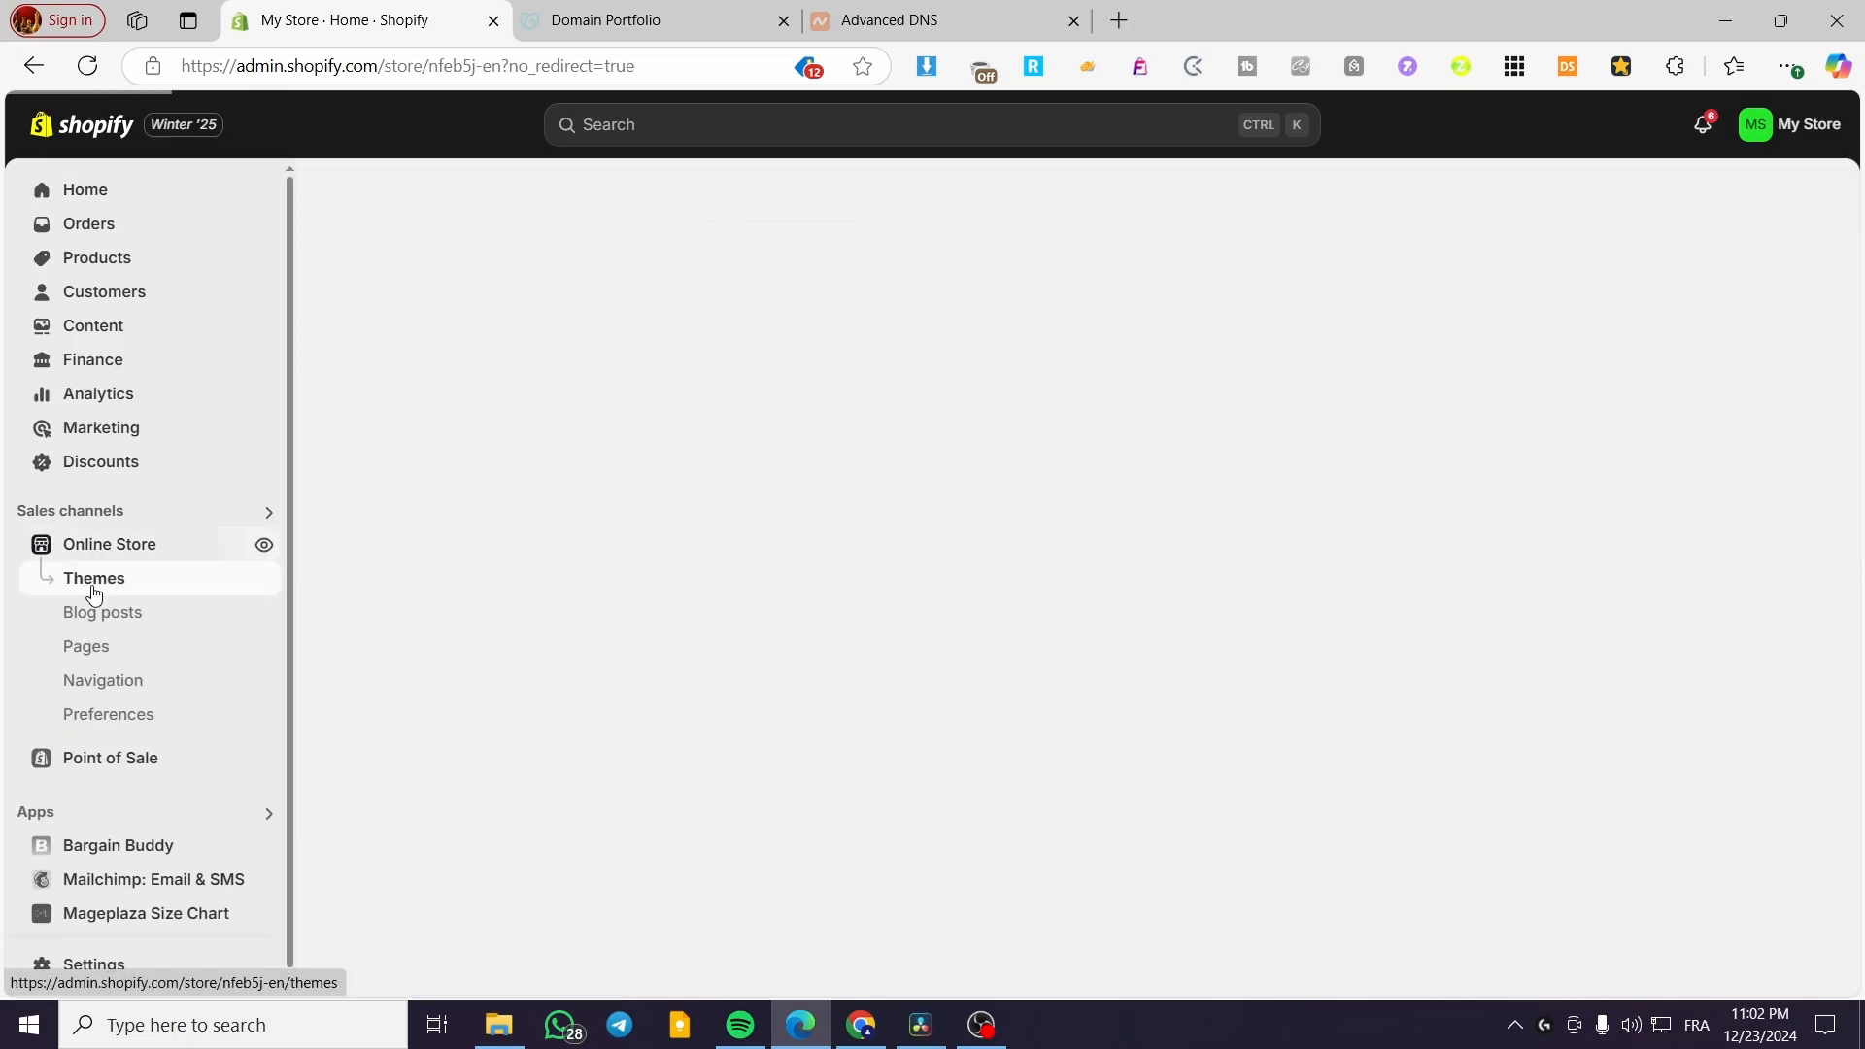
pyautogui.click(92, 588)
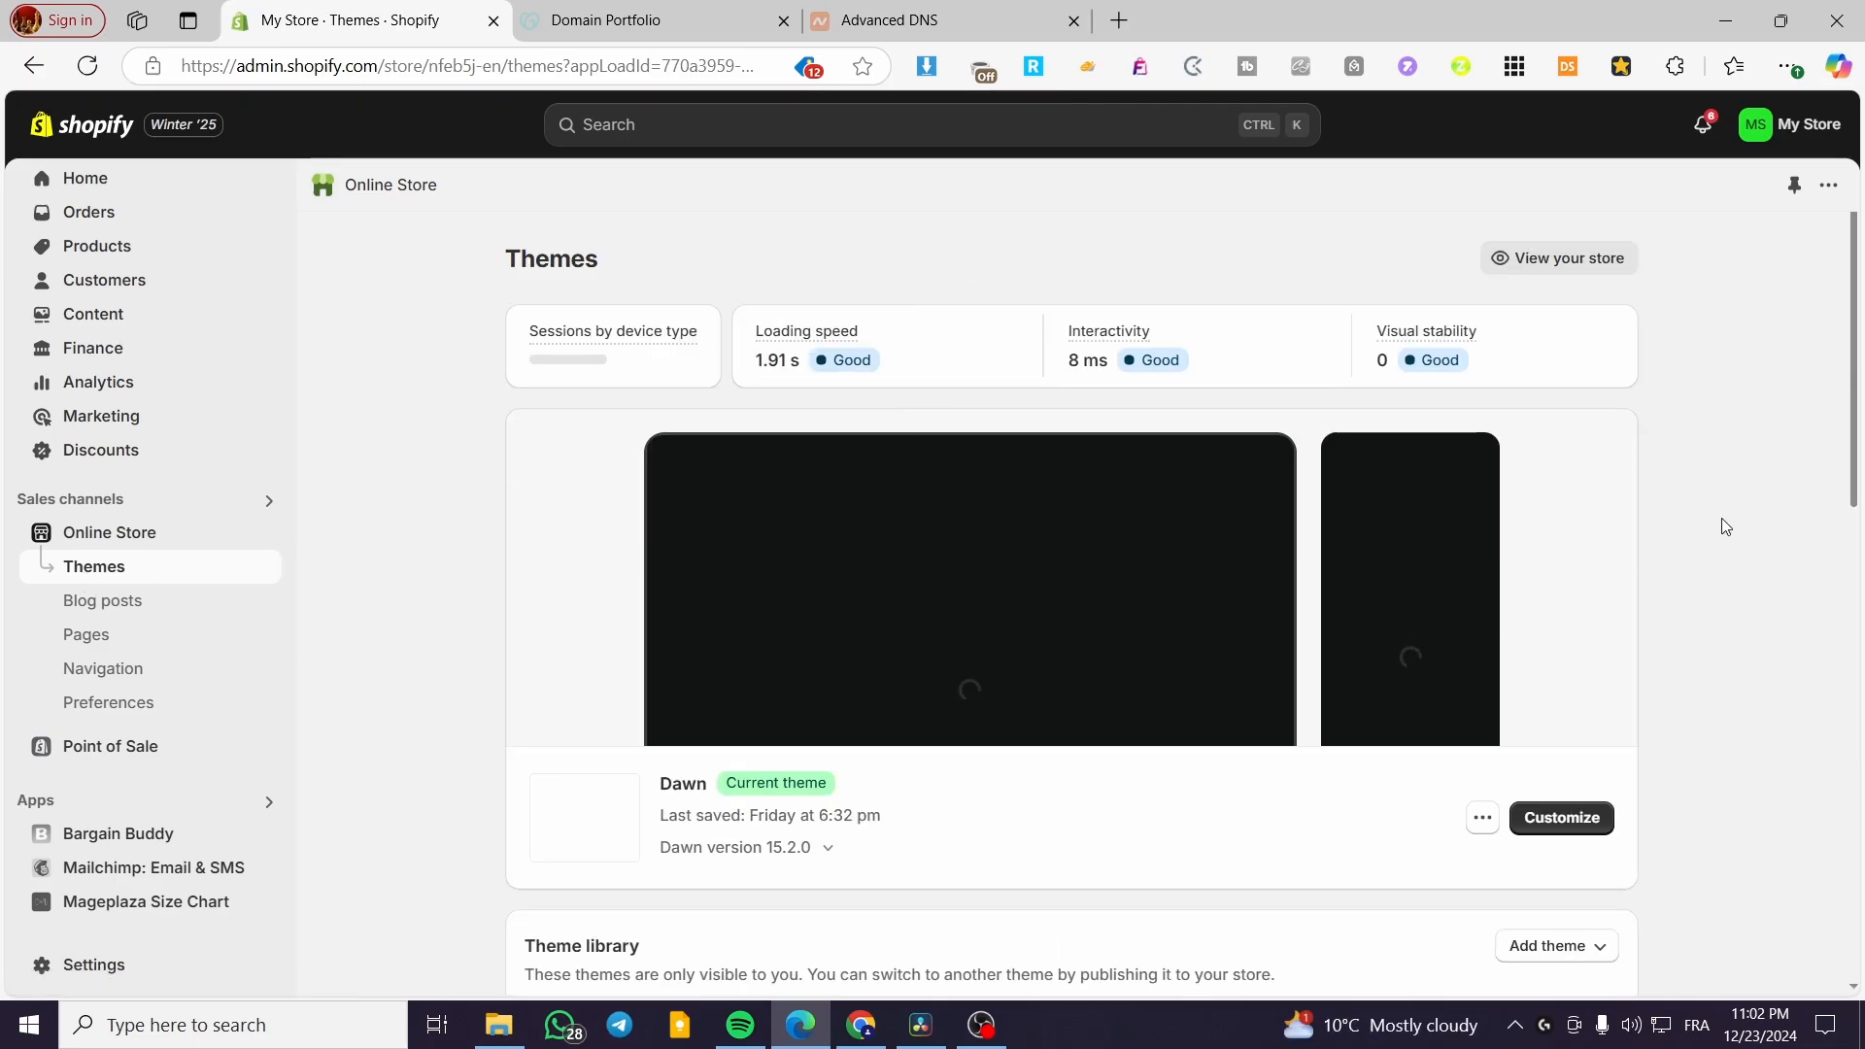
pyautogui.scroll(-2, 1360, 534)
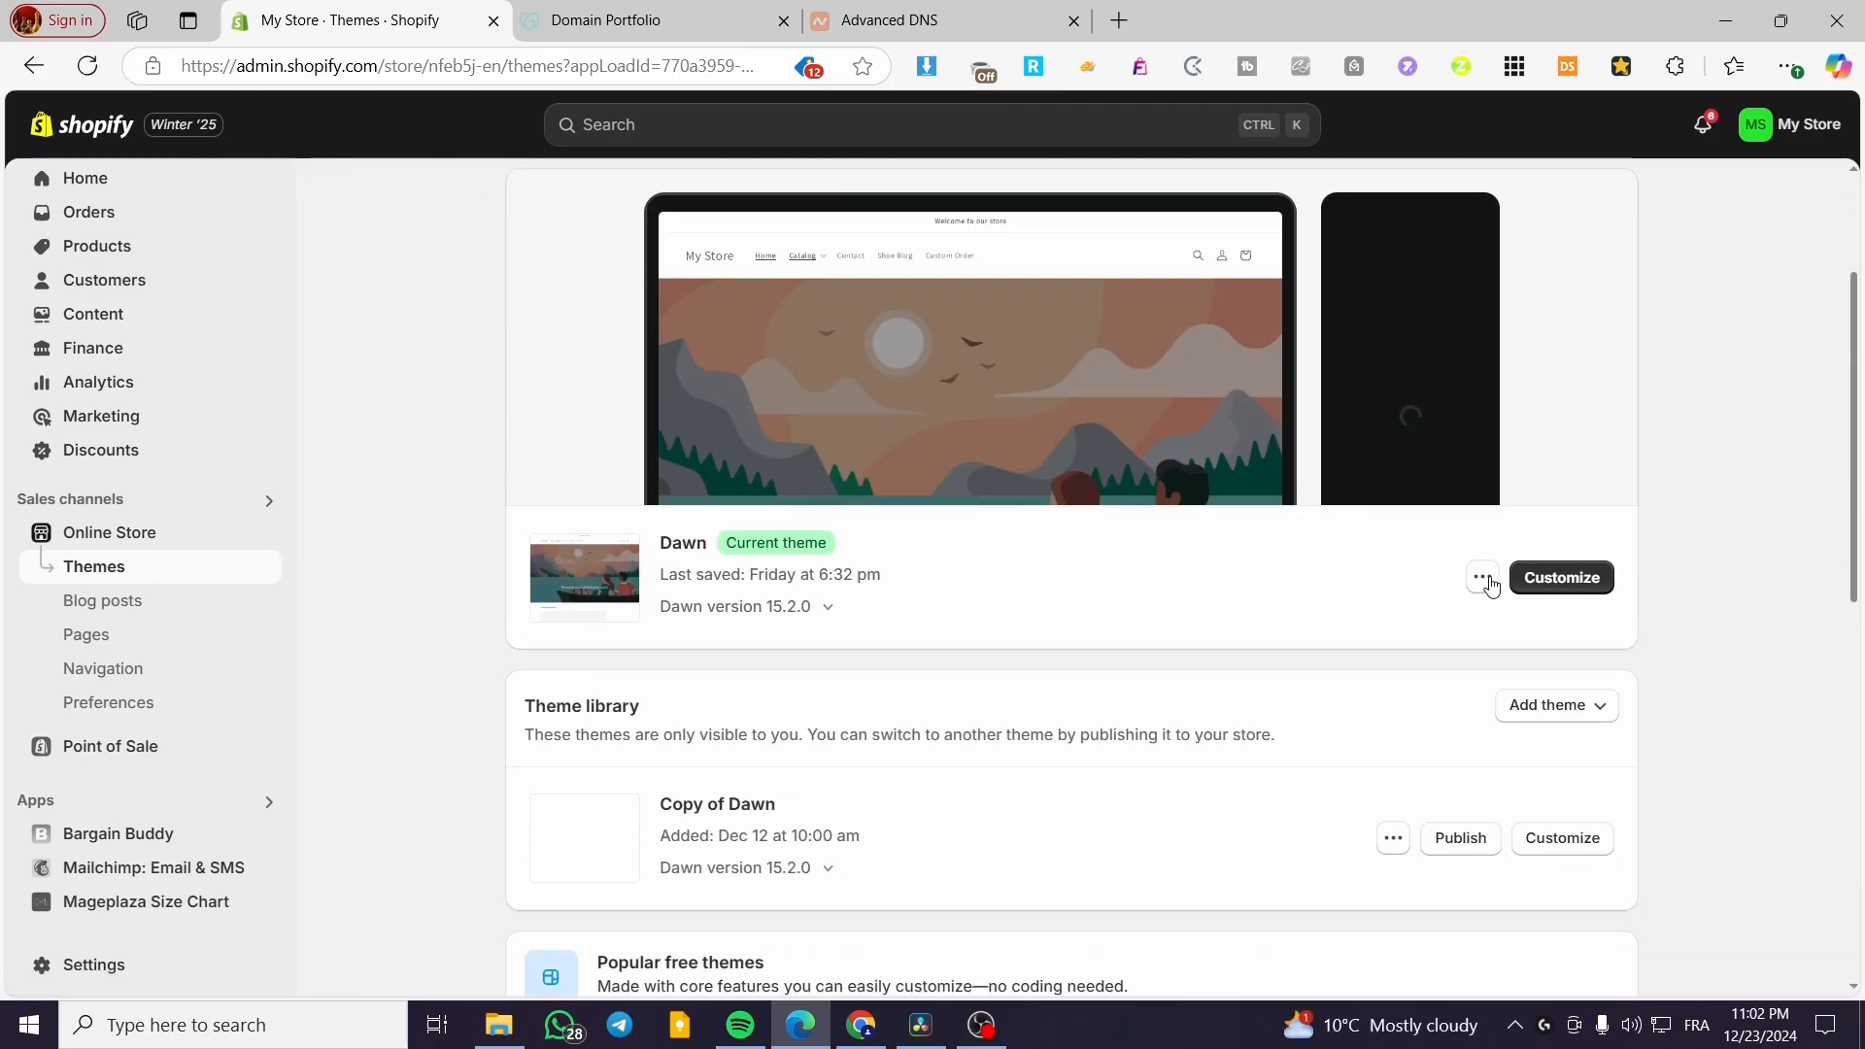
pyautogui.click(1583, 580)
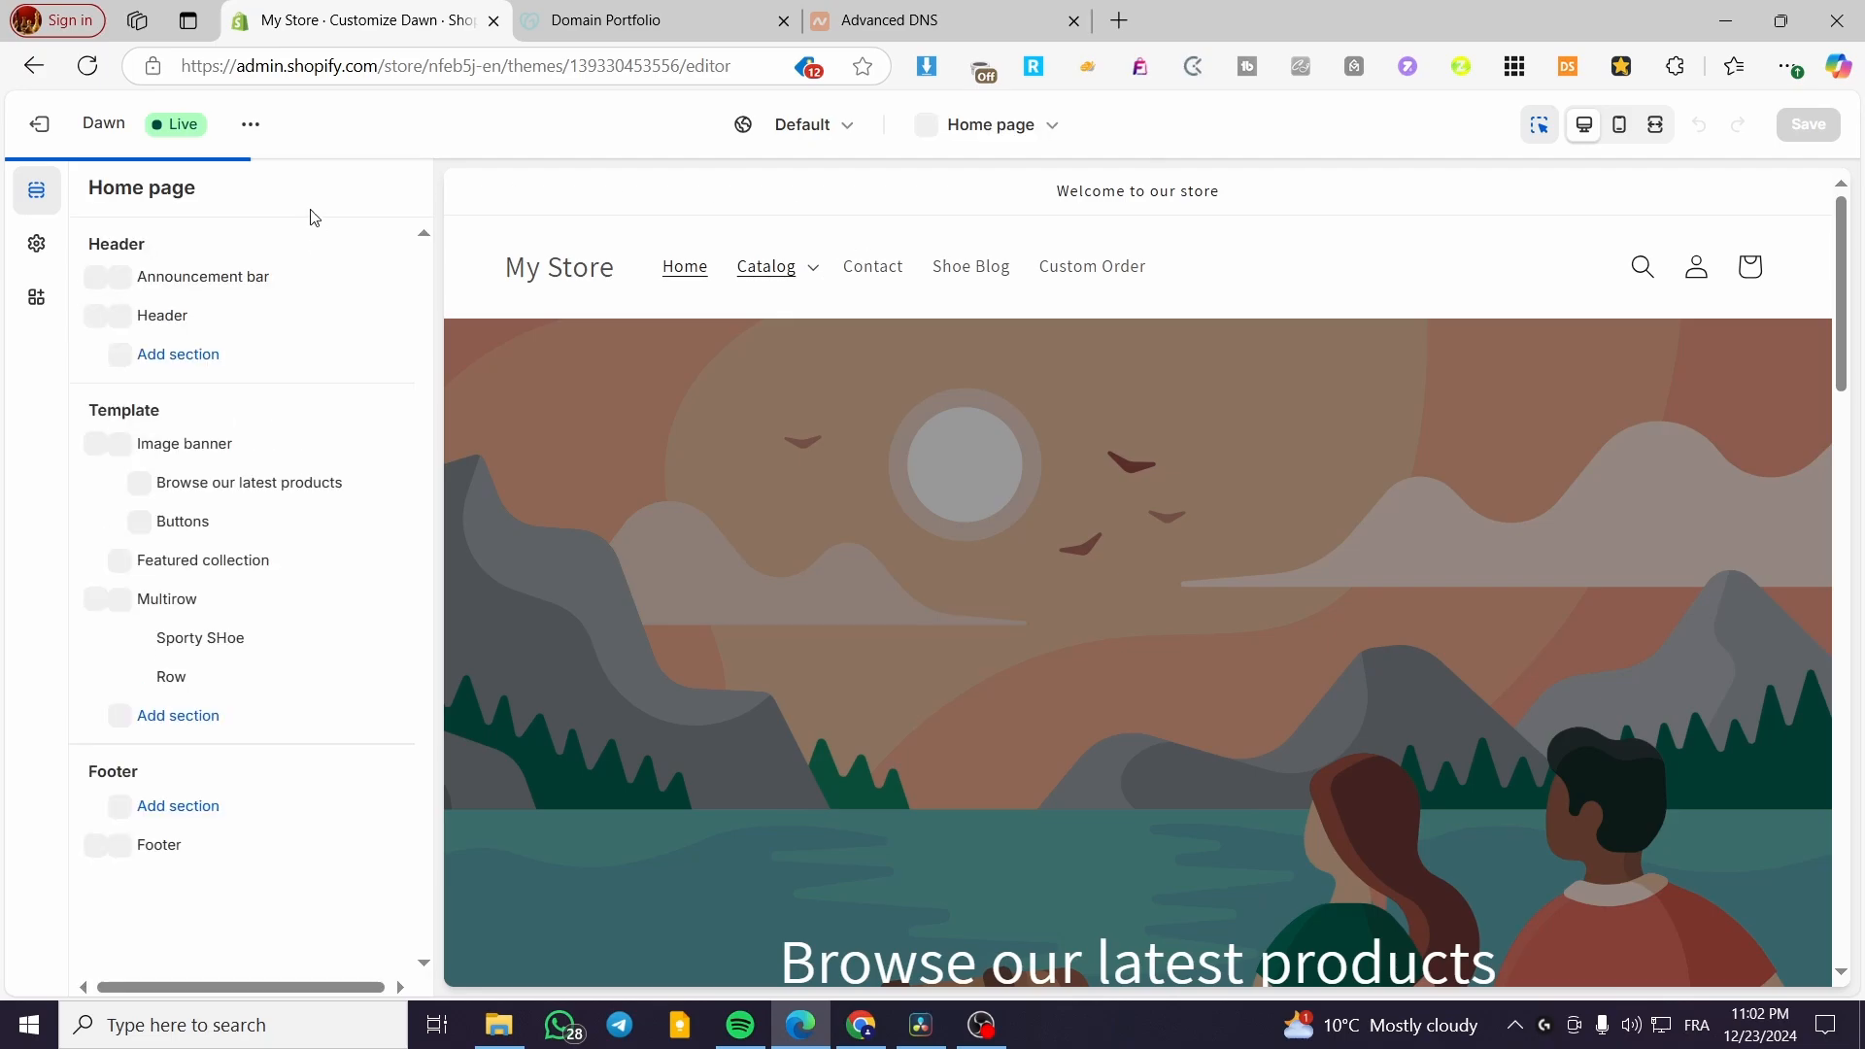
pyautogui.click(1285, 277)
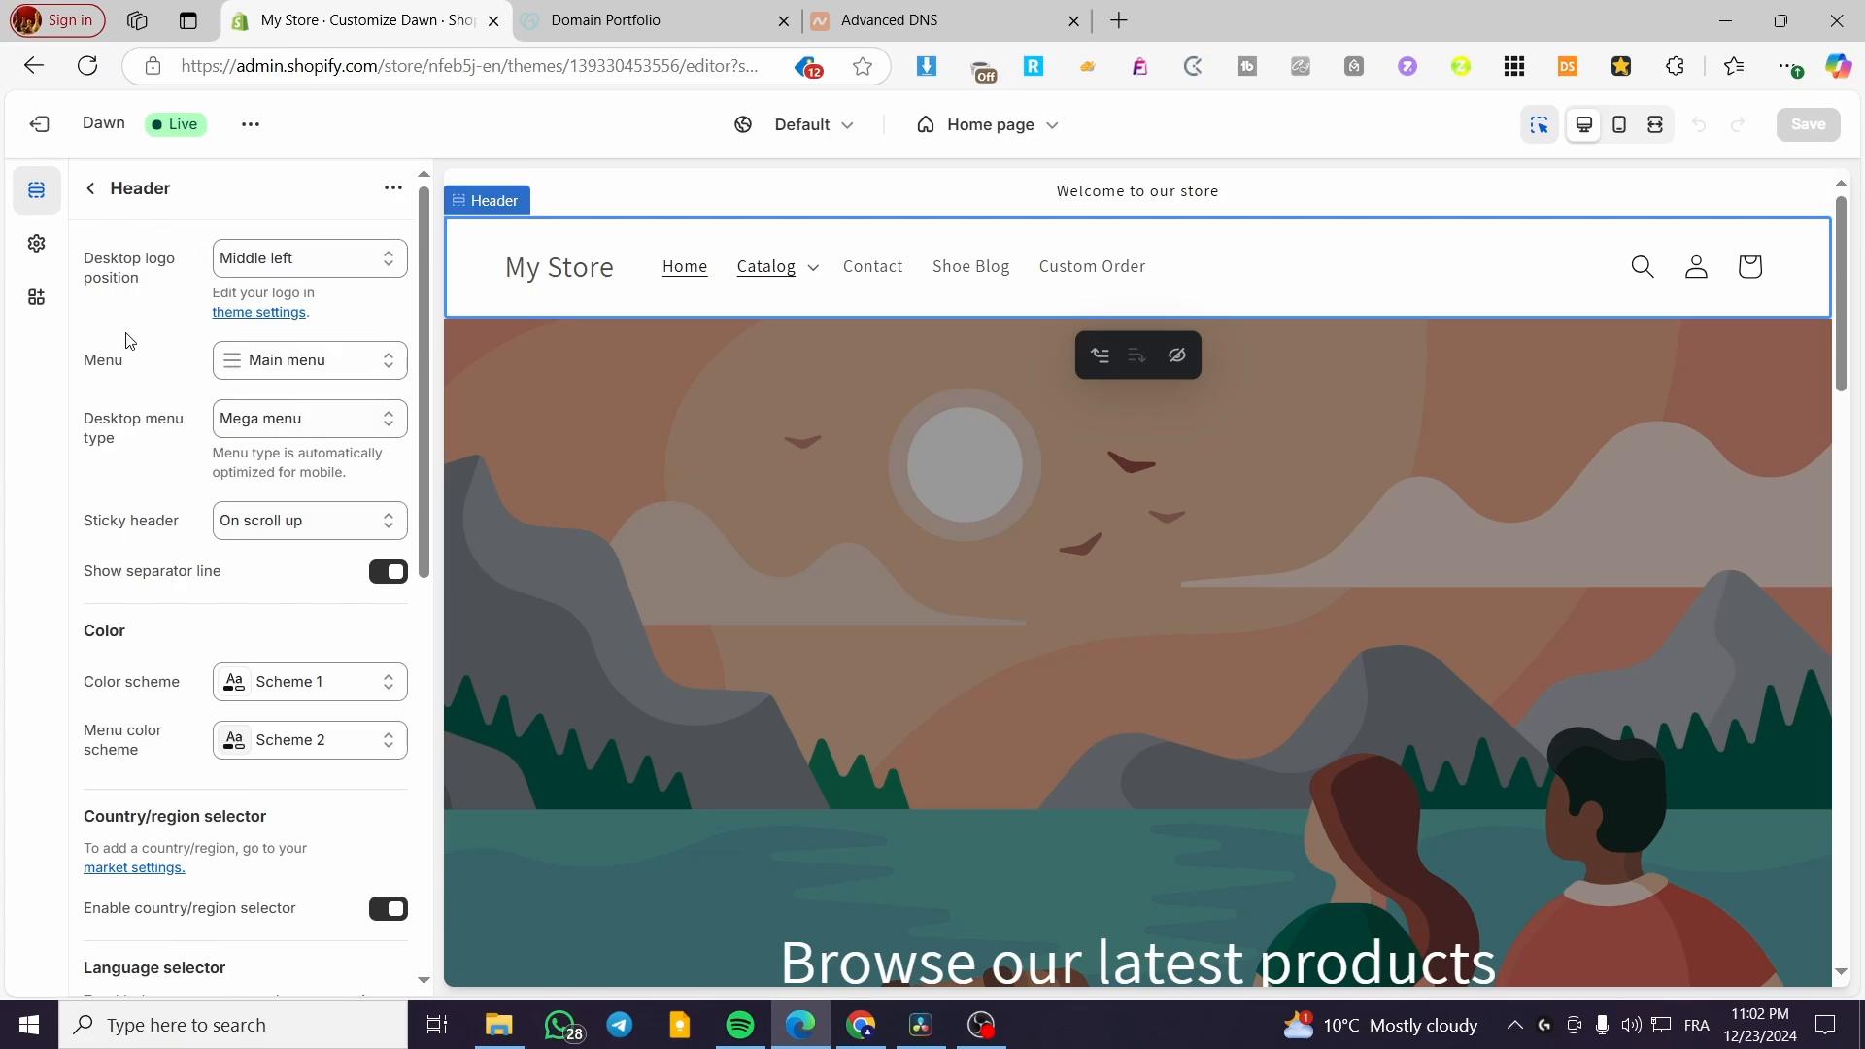
# Step: Try the Dropdown option as the header's desktop menu type and return it to Mega menu
pyautogui.click(362, 417)
pyautogui.click(341, 457)
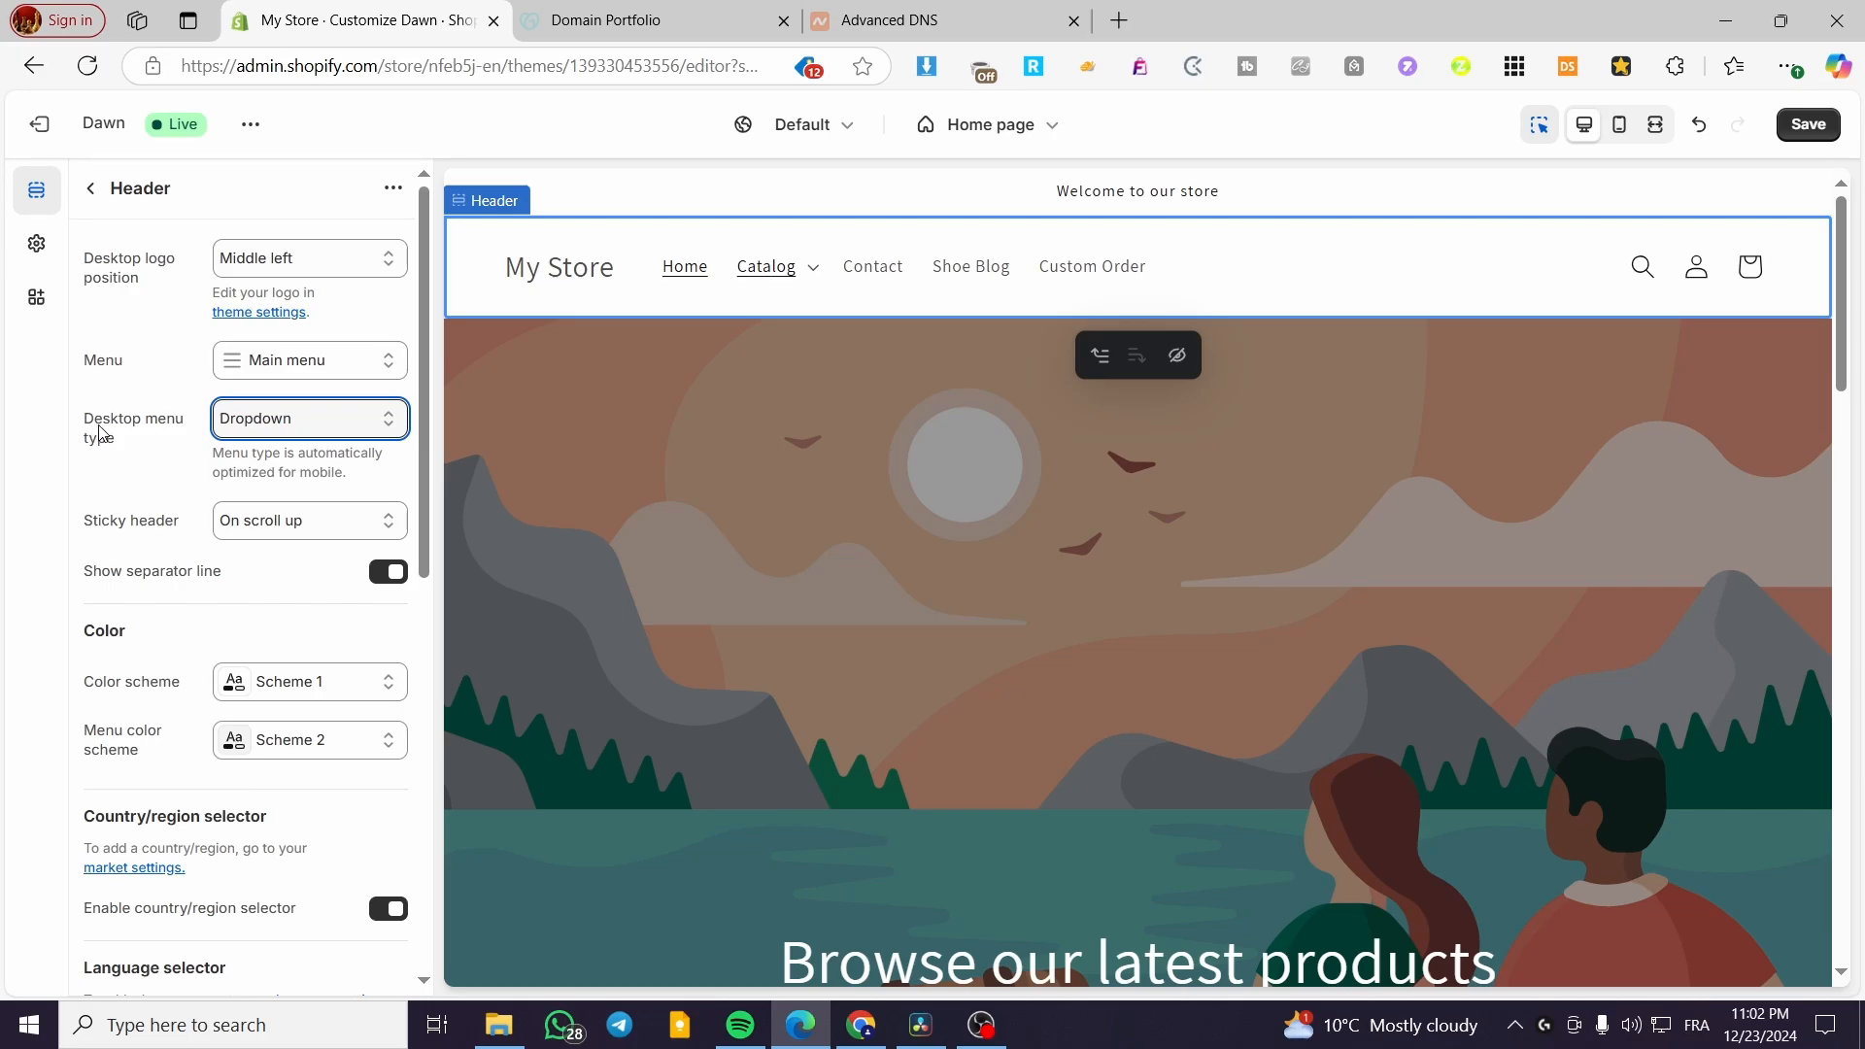
pyautogui.click(321, 419)
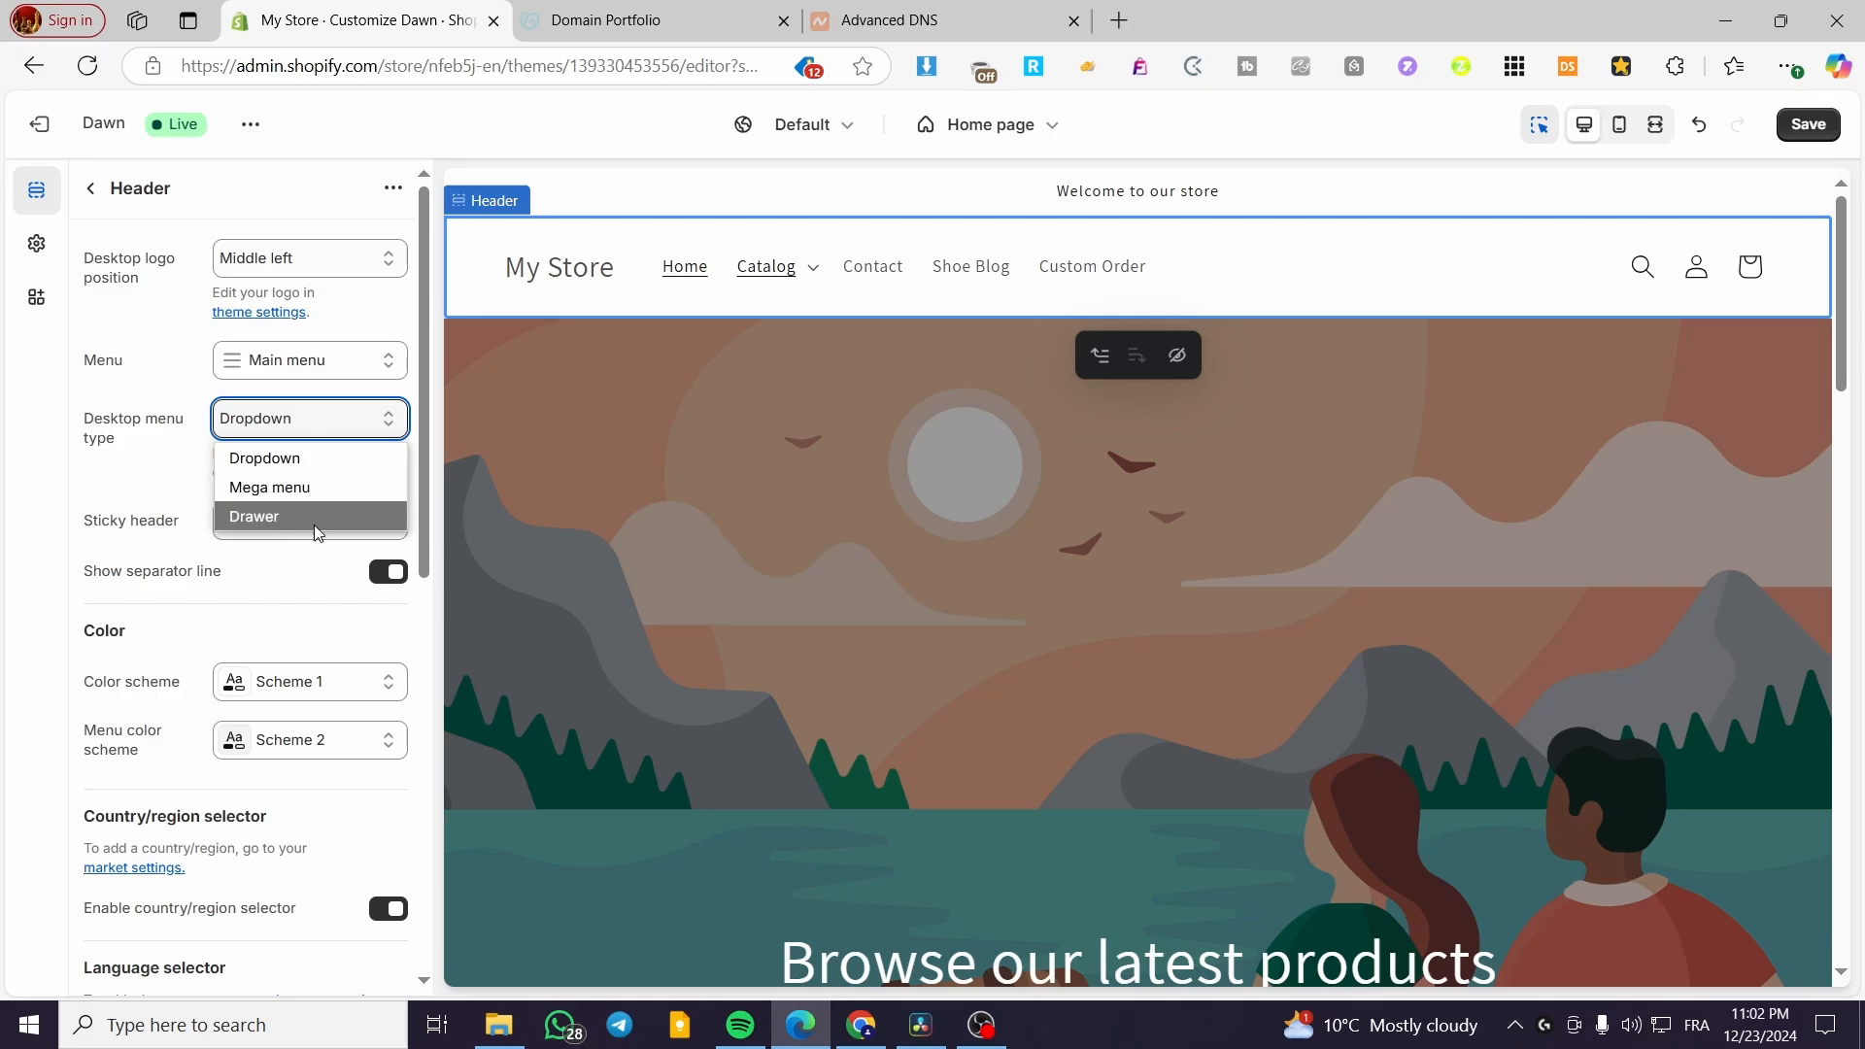
pyautogui.click(320, 488)
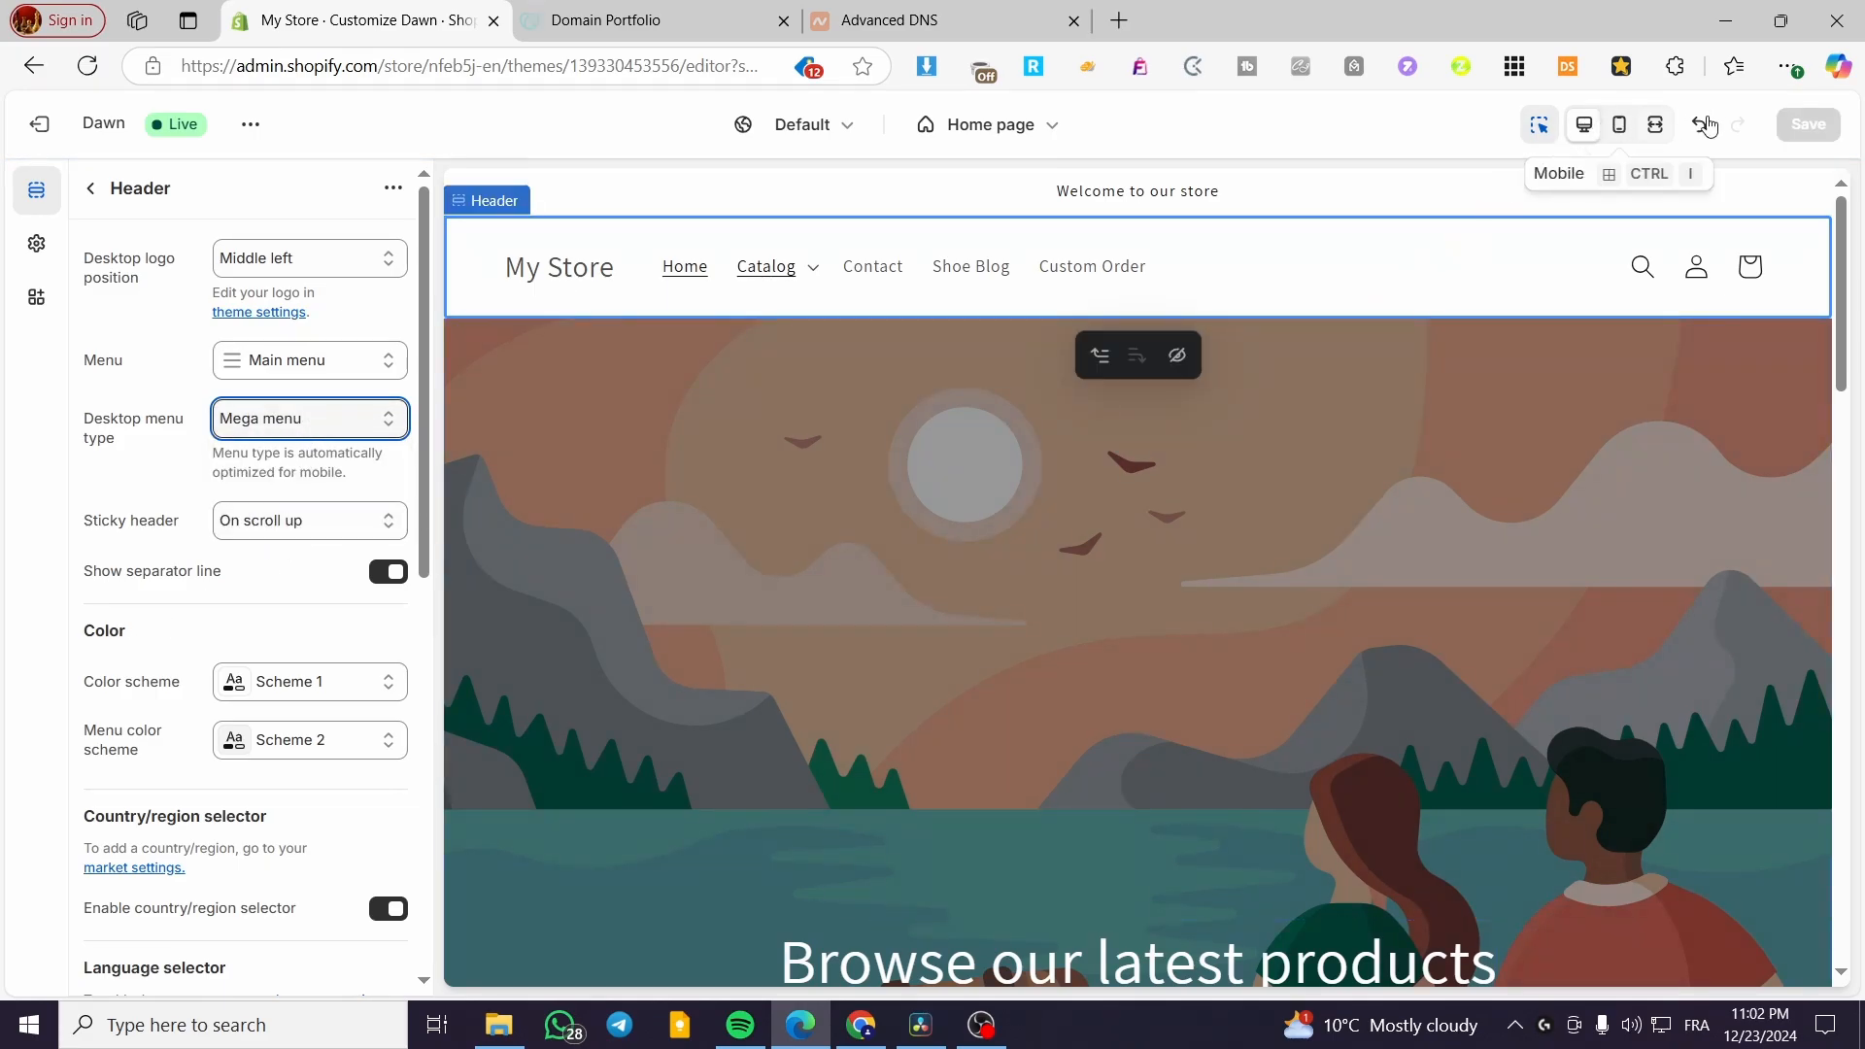
# Step: Preview the expanded Catalog submenu in the store header and leave the theme editor
pyautogui.click(811, 275)
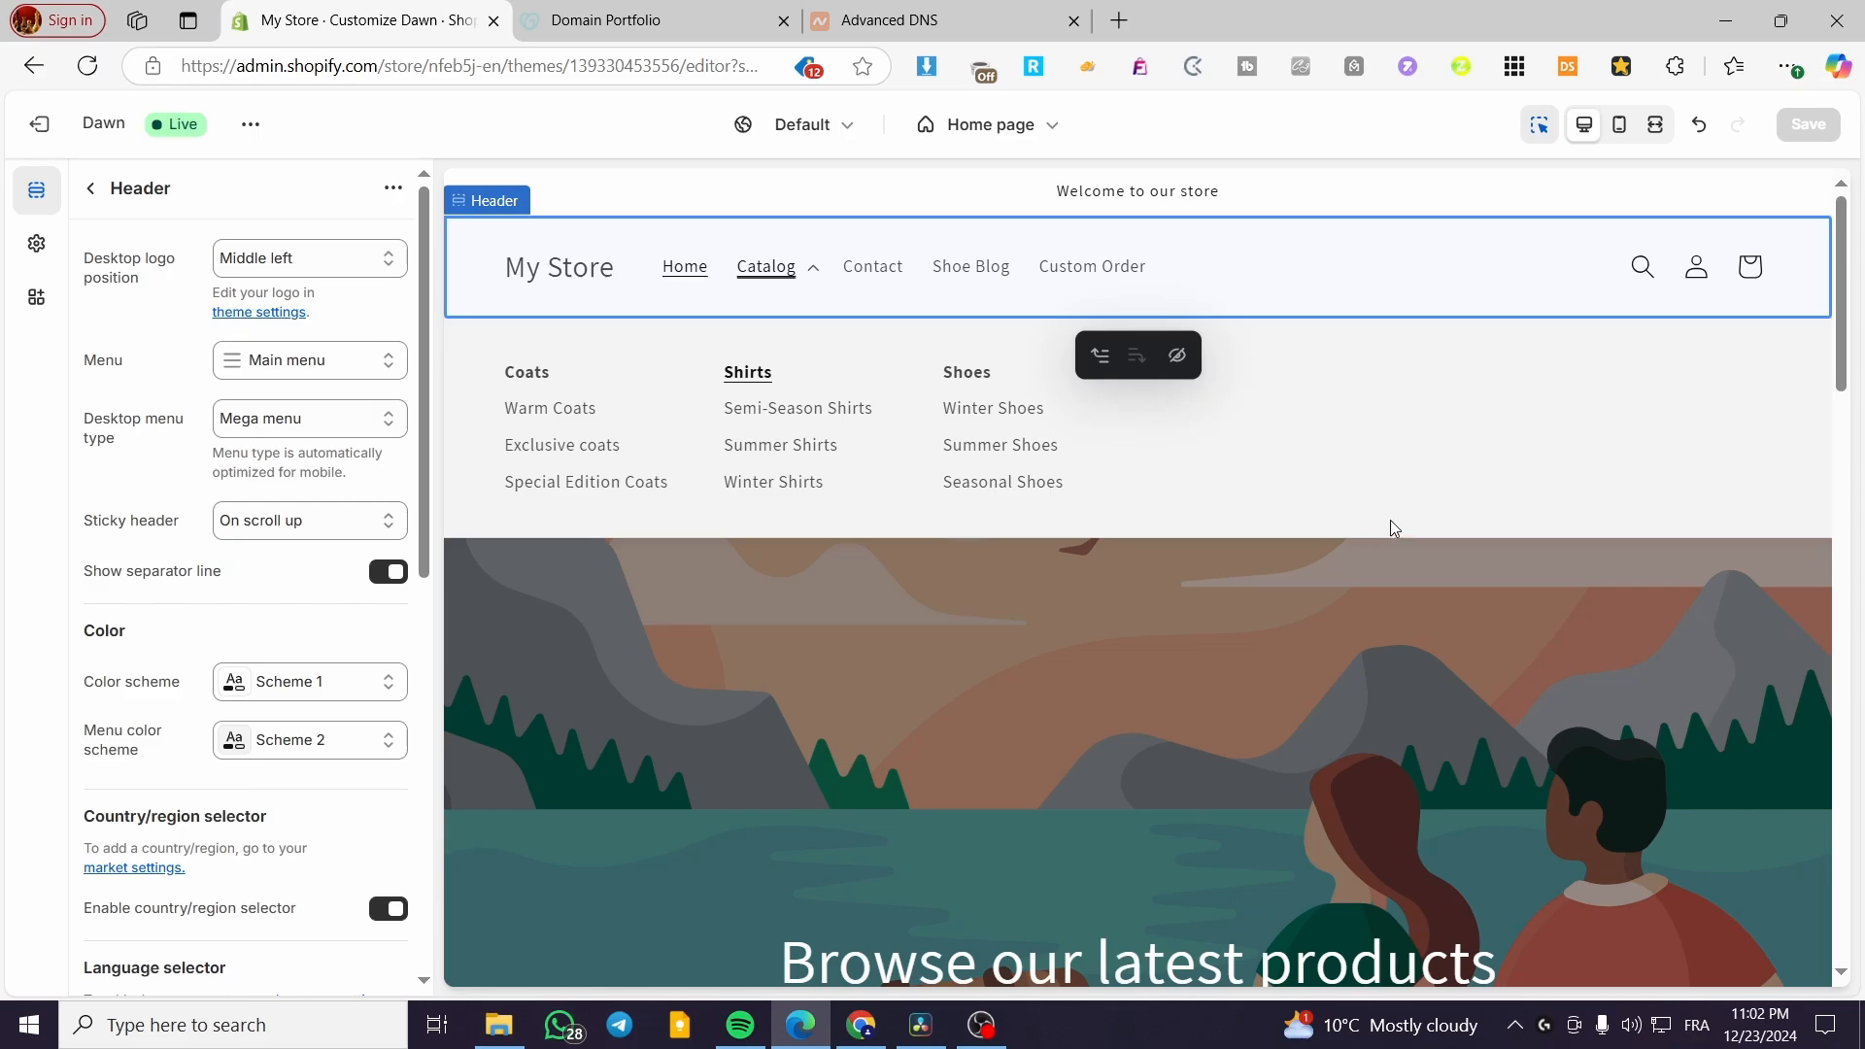
pyautogui.click(90, 188)
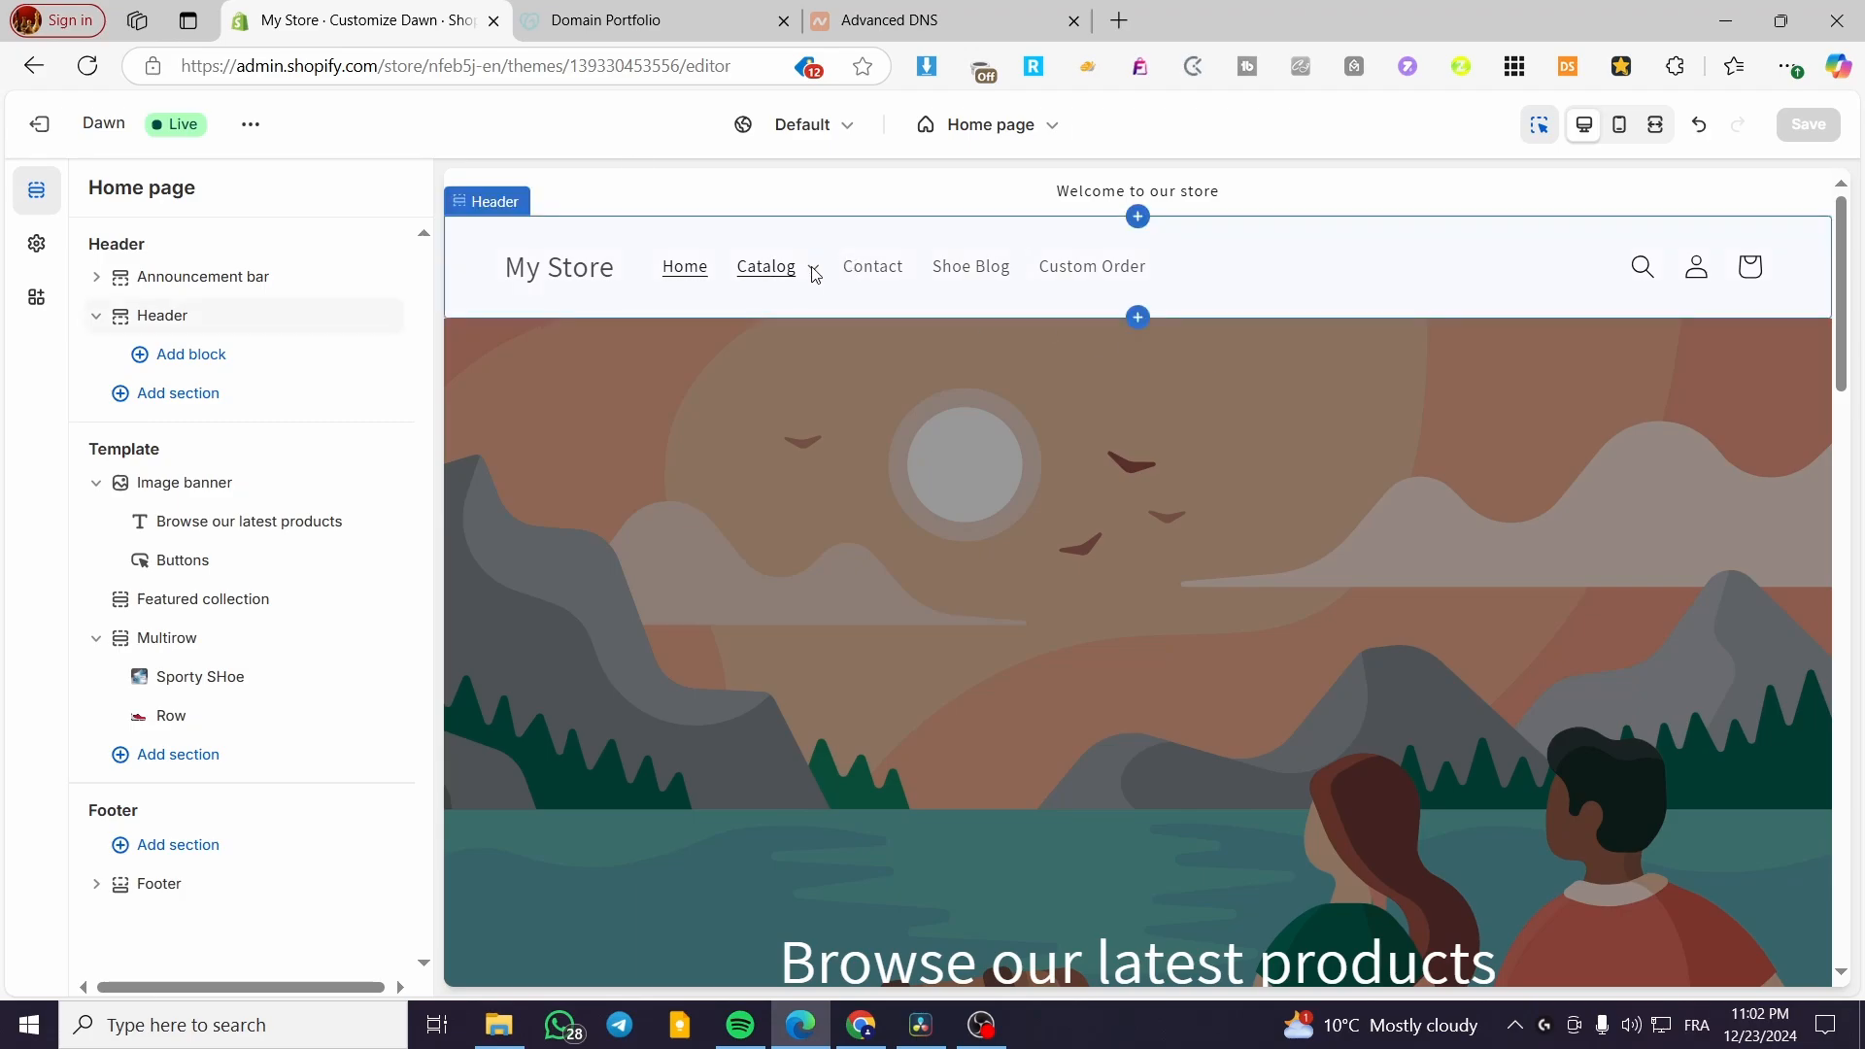
pyautogui.click(39, 123)
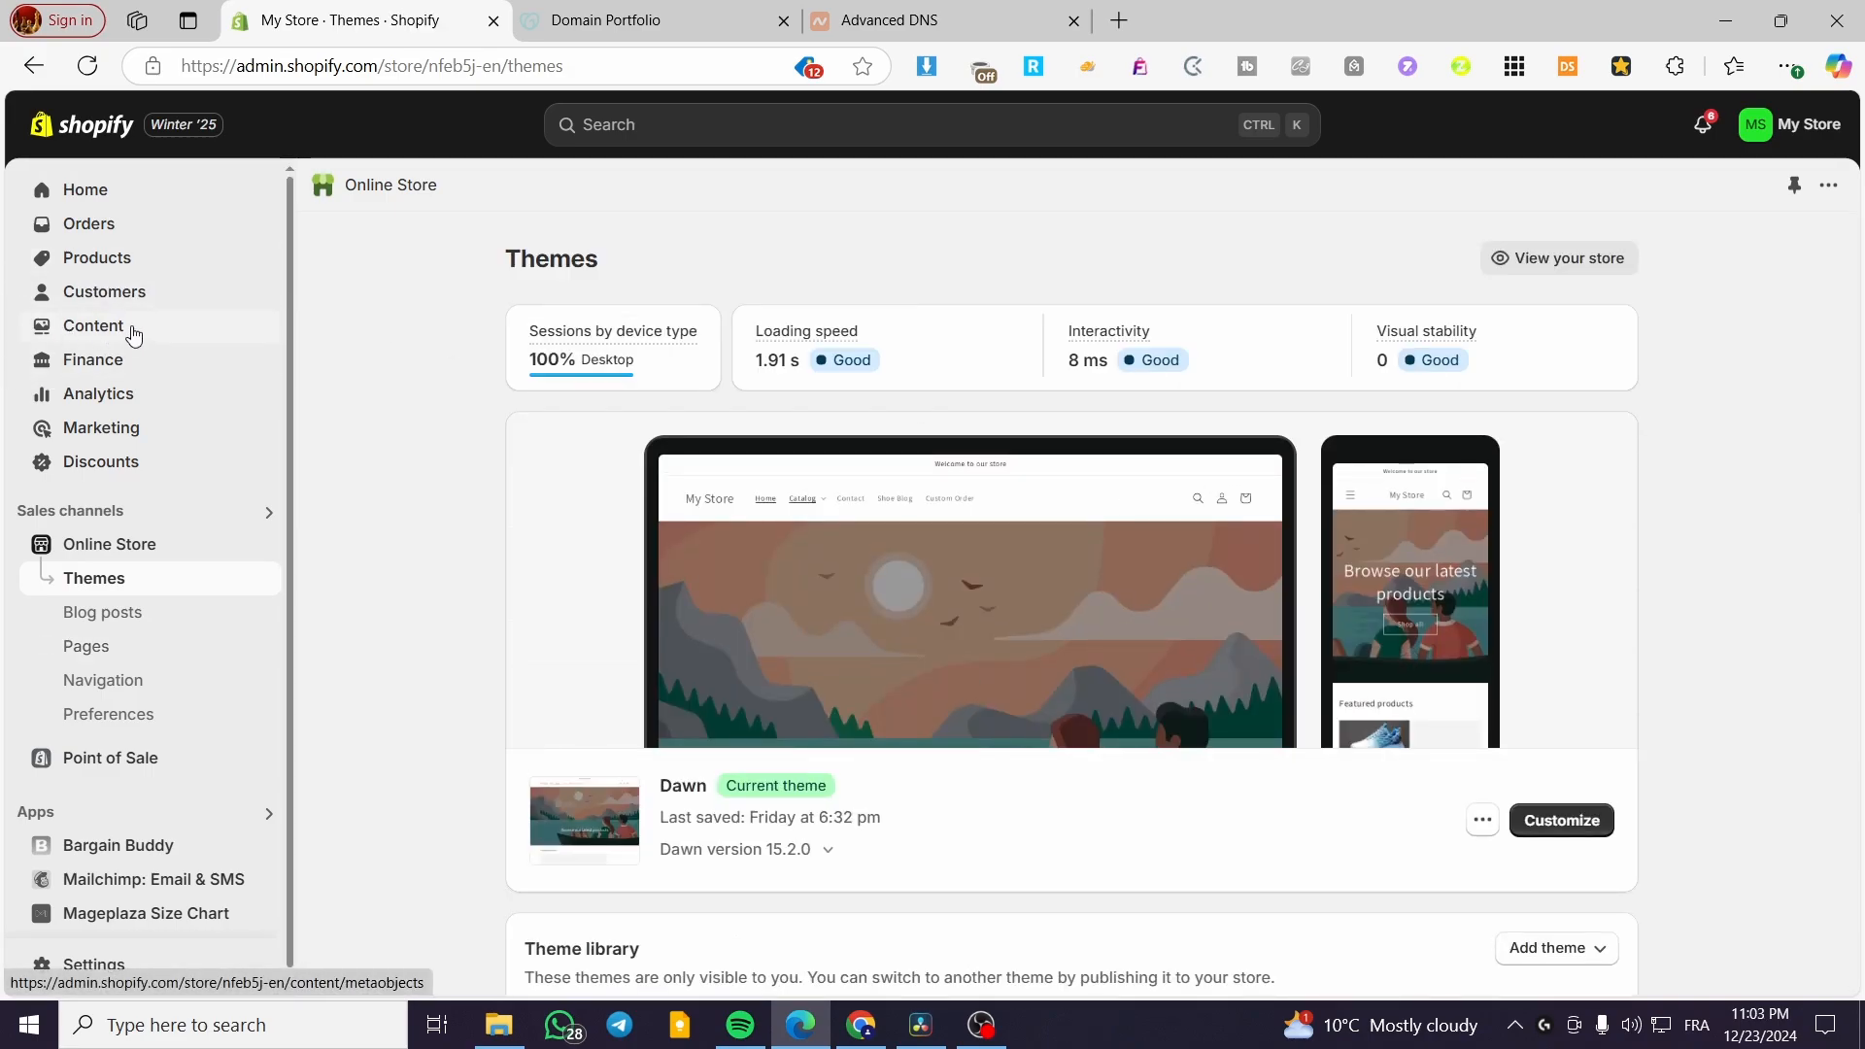
# Step: Open the store's Main menu for editing in the navigation menus
pyautogui.click(64, 335)
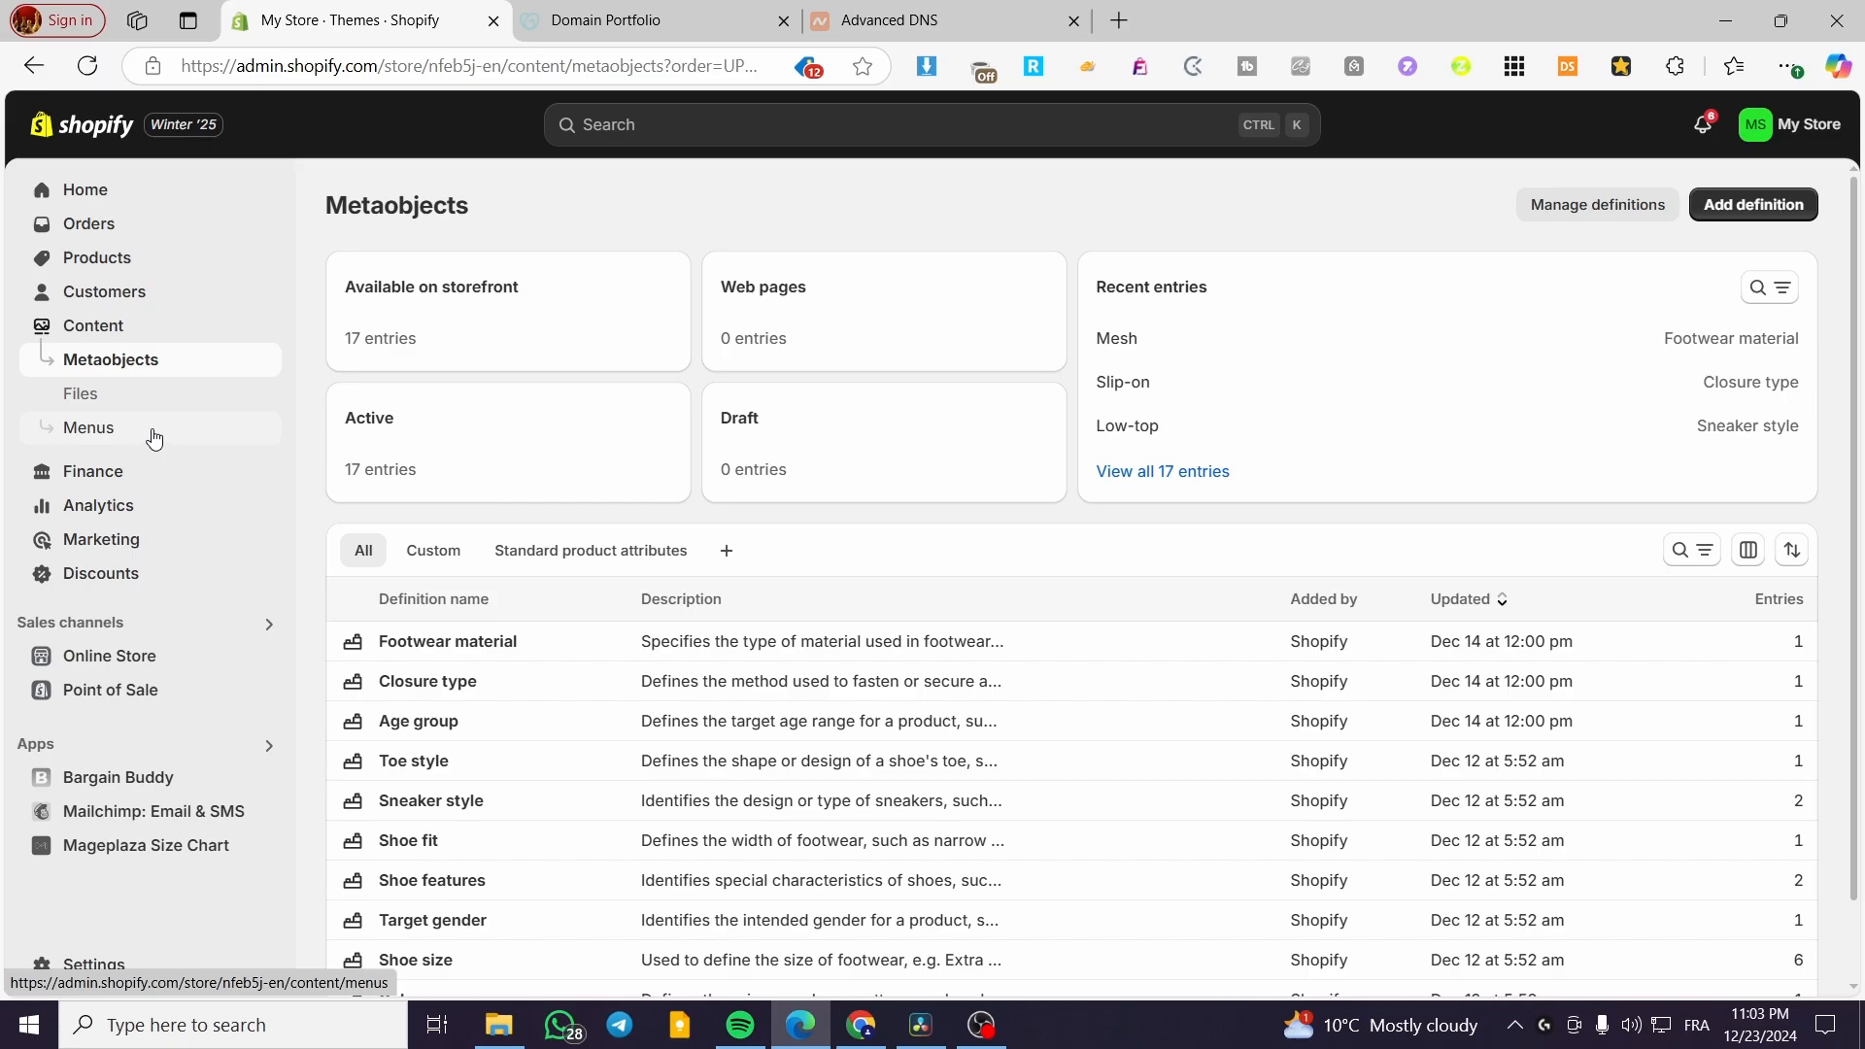
pyautogui.click(114, 657)
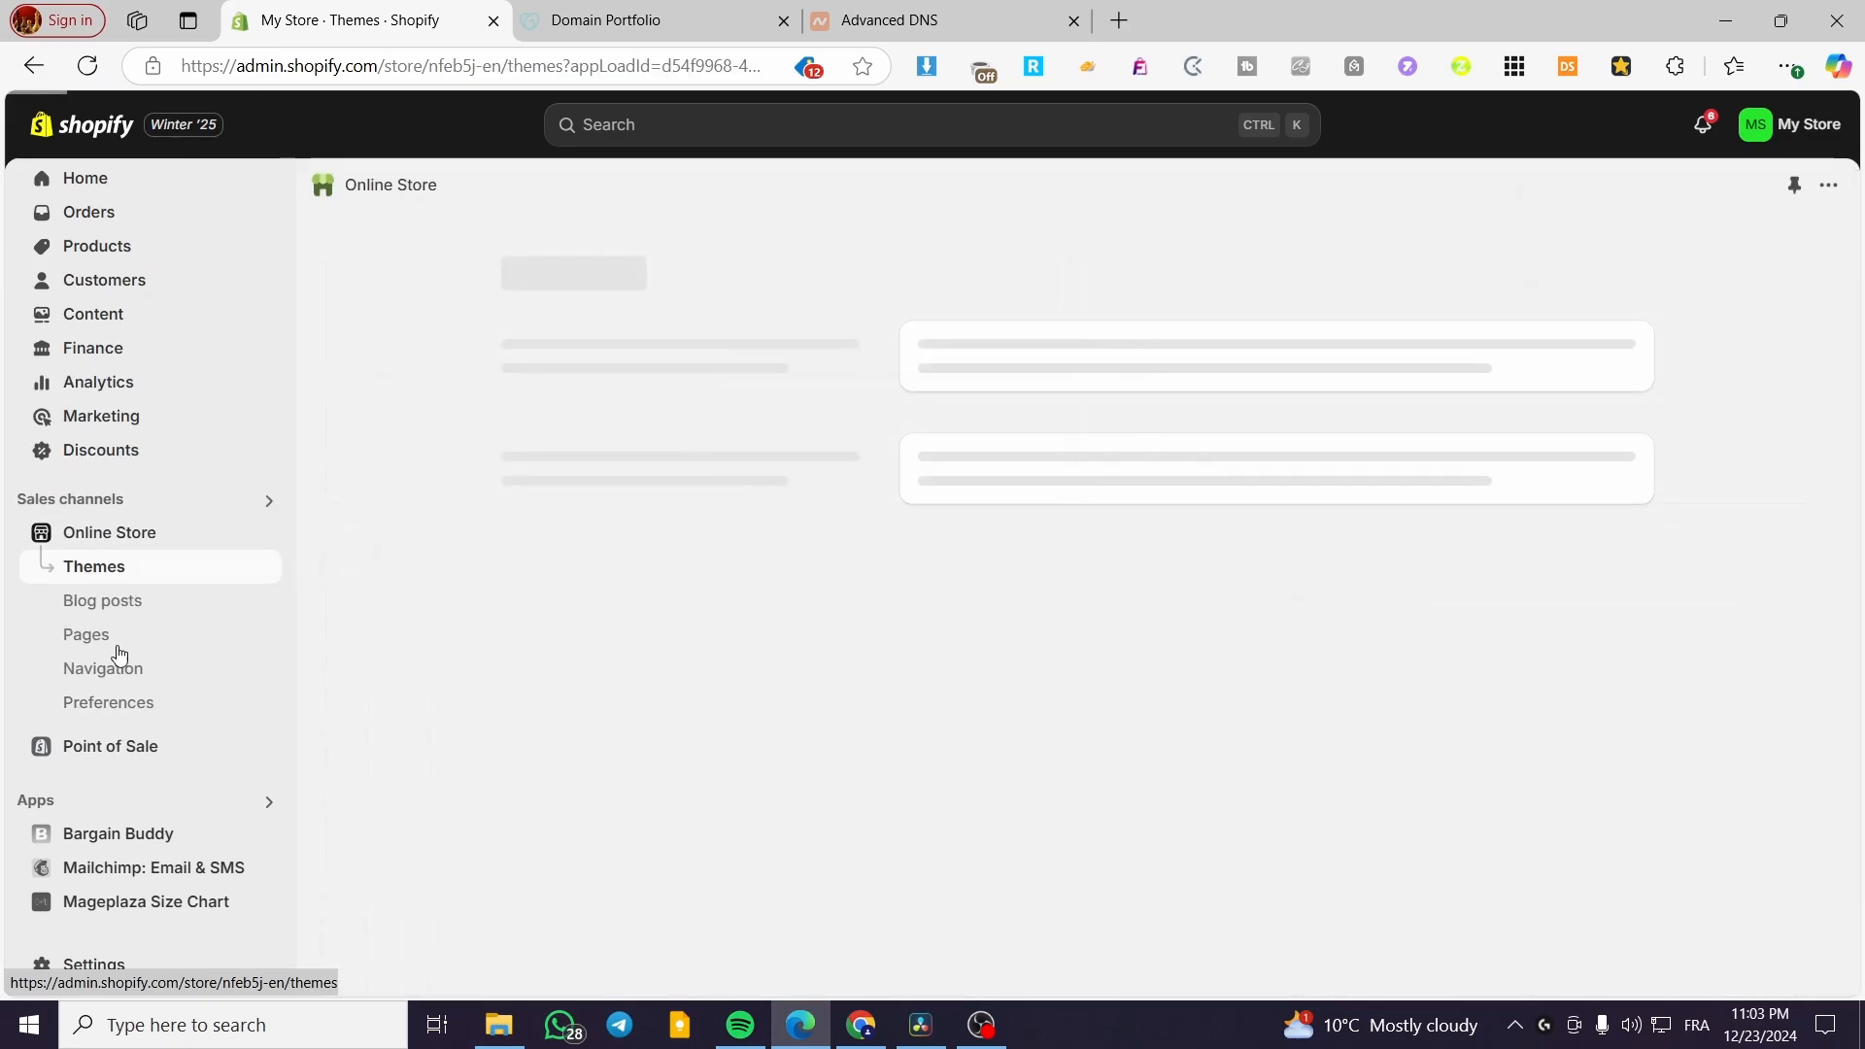
pyautogui.click(130, 670)
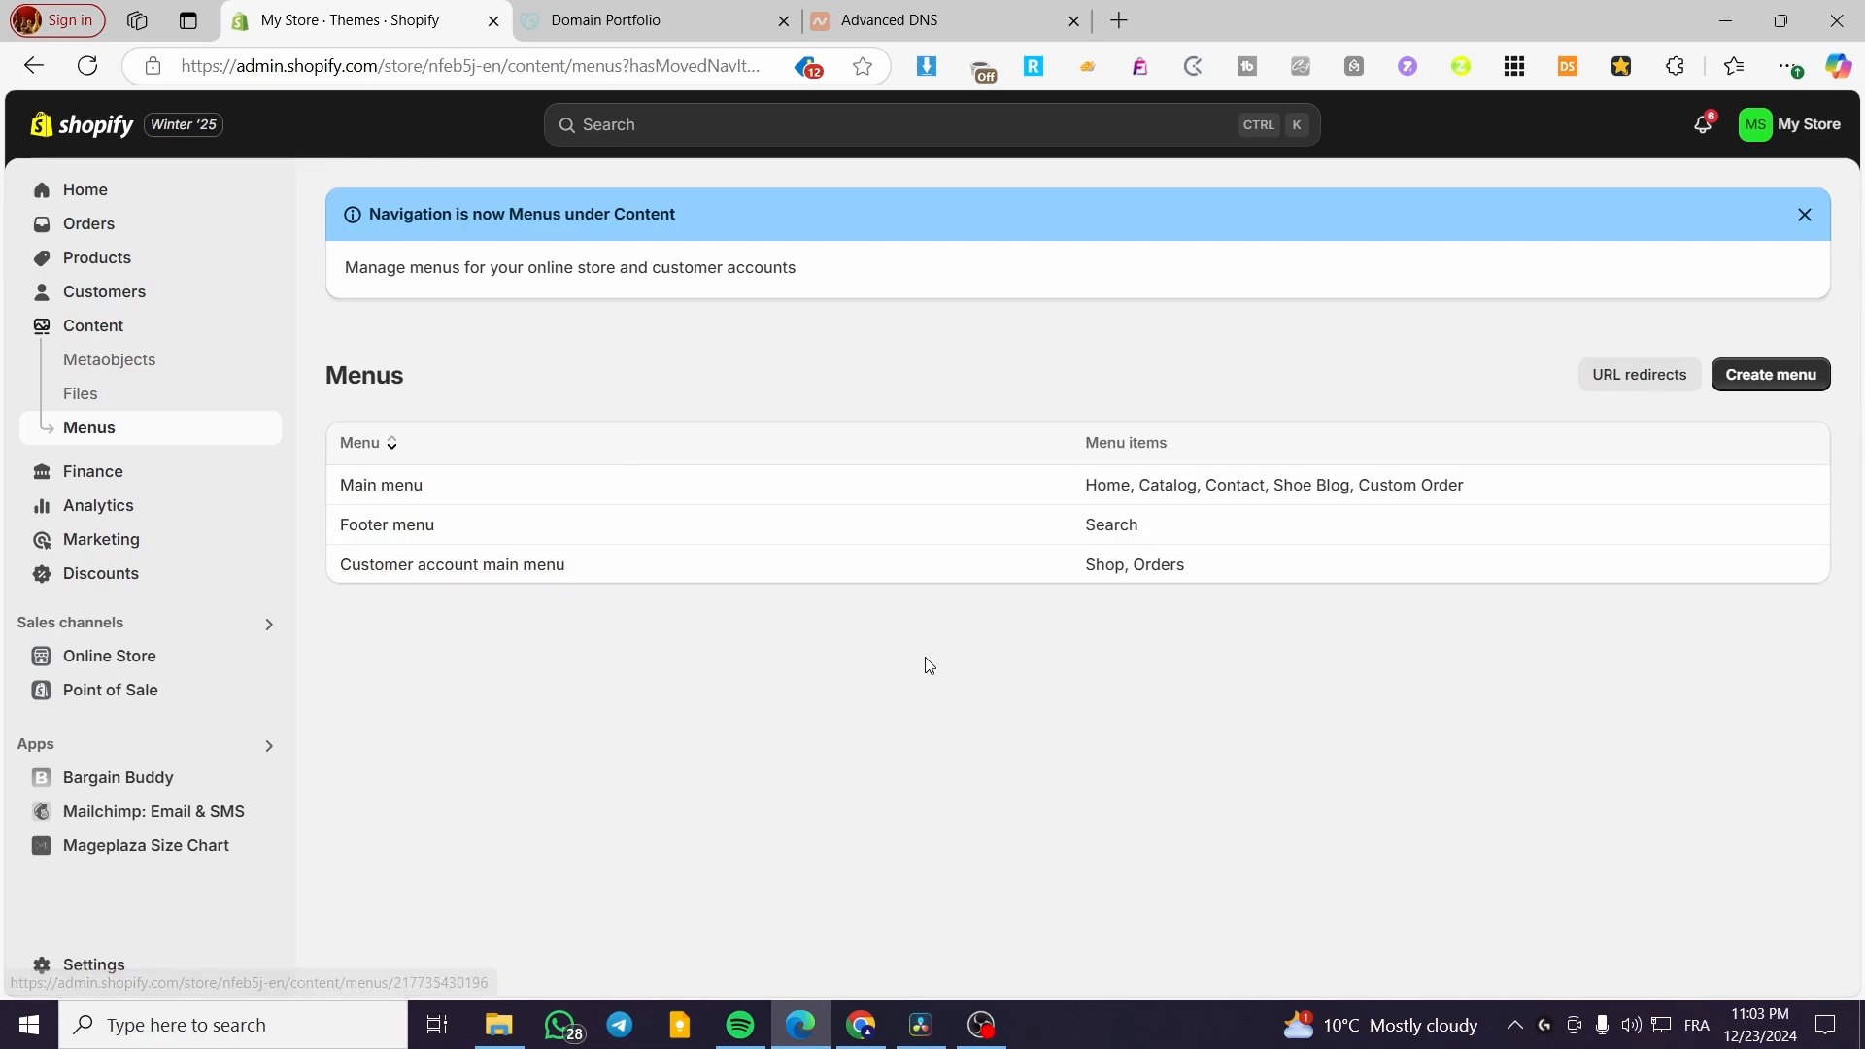
pyautogui.click(384, 493)
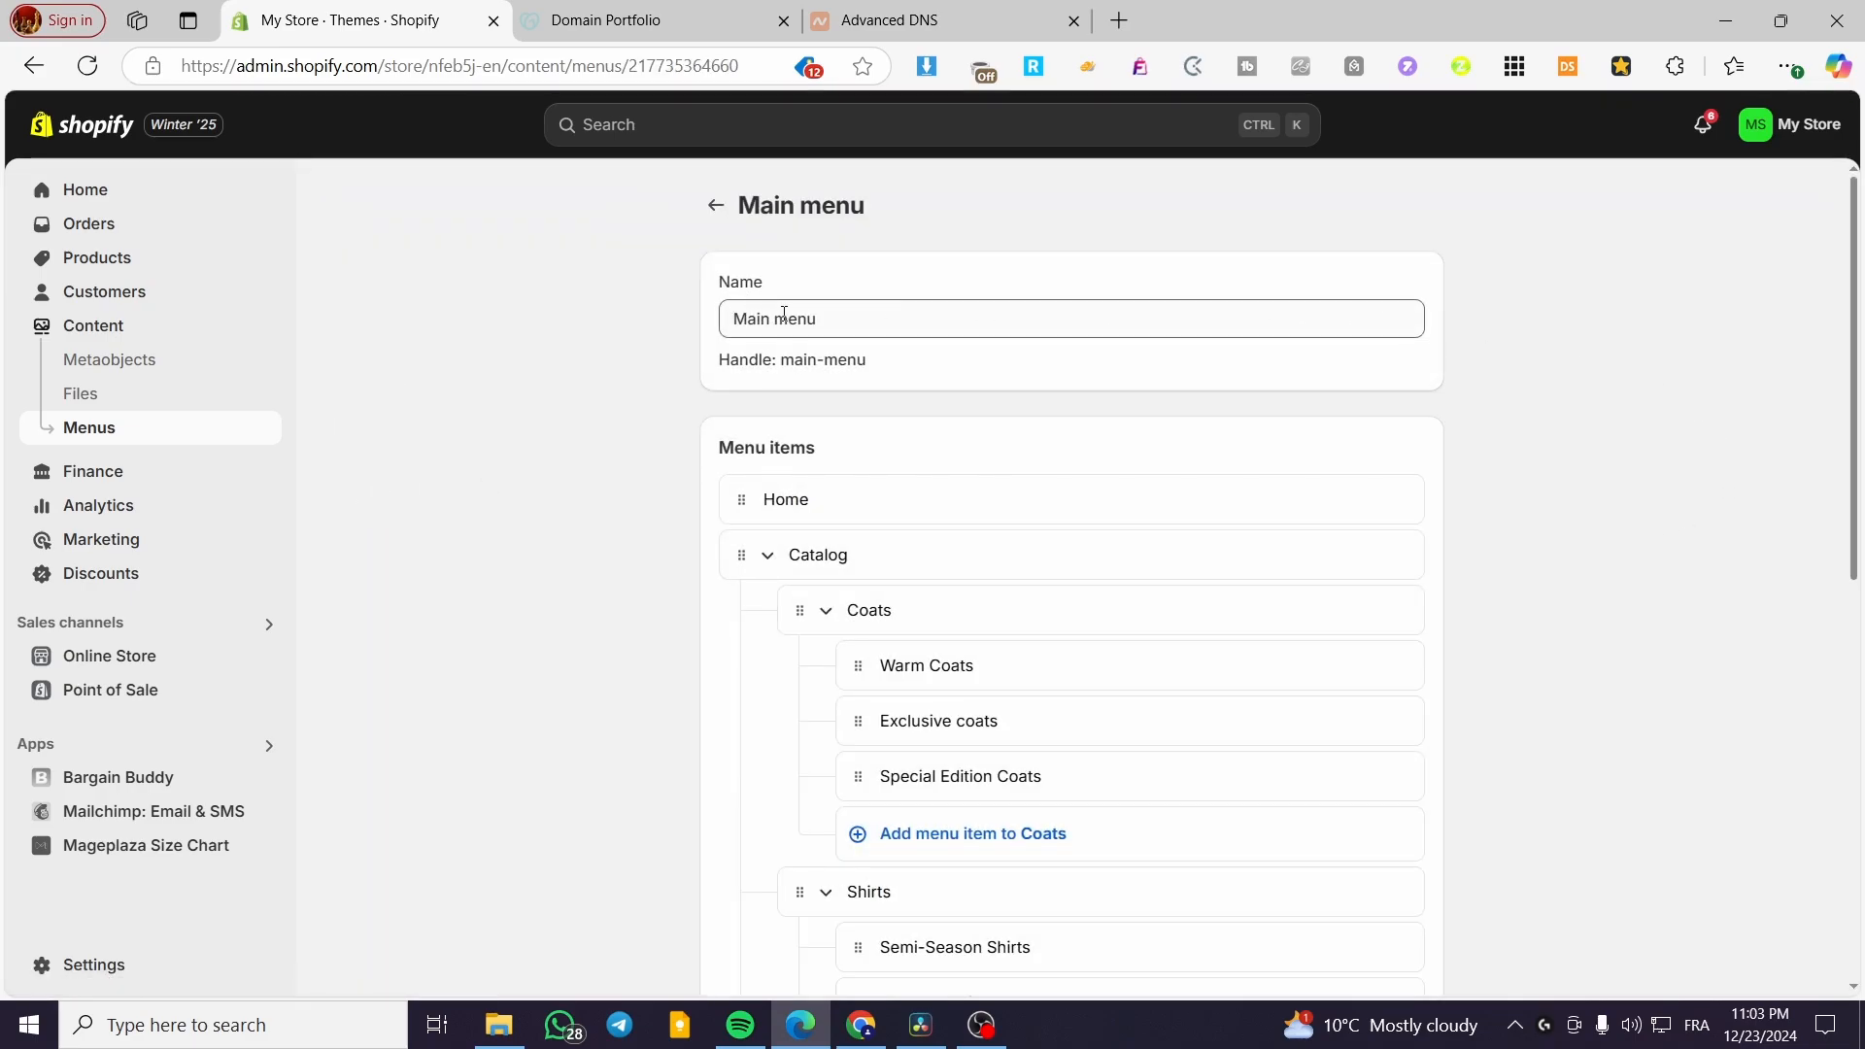
# Step: Examine how the Main menu items are nested, from Catalog and its subcategories to the last top-level item
pyautogui.scroll(-2, 1548, 461)
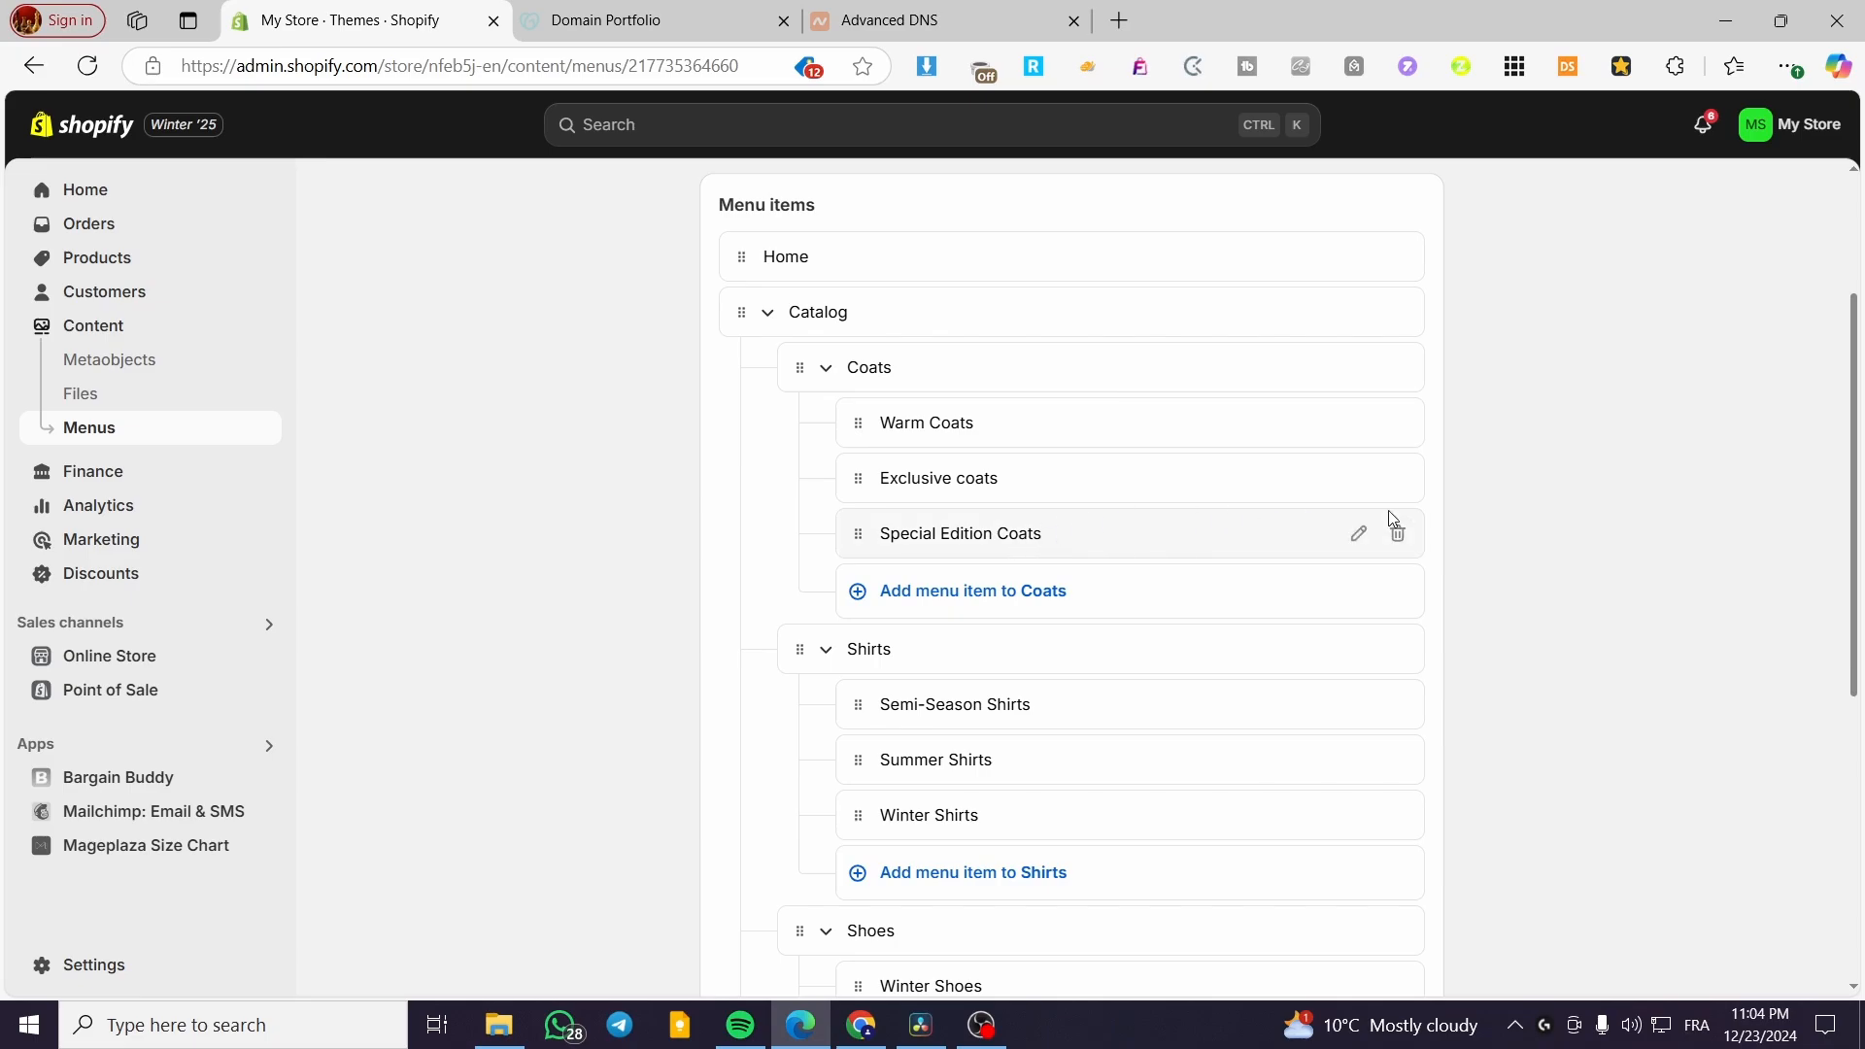
pyautogui.scroll(-1, 1223, 517)
pyautogui.scroll(-5, 1222, 518)
pyautogui.scroll(8, 1315, 541)
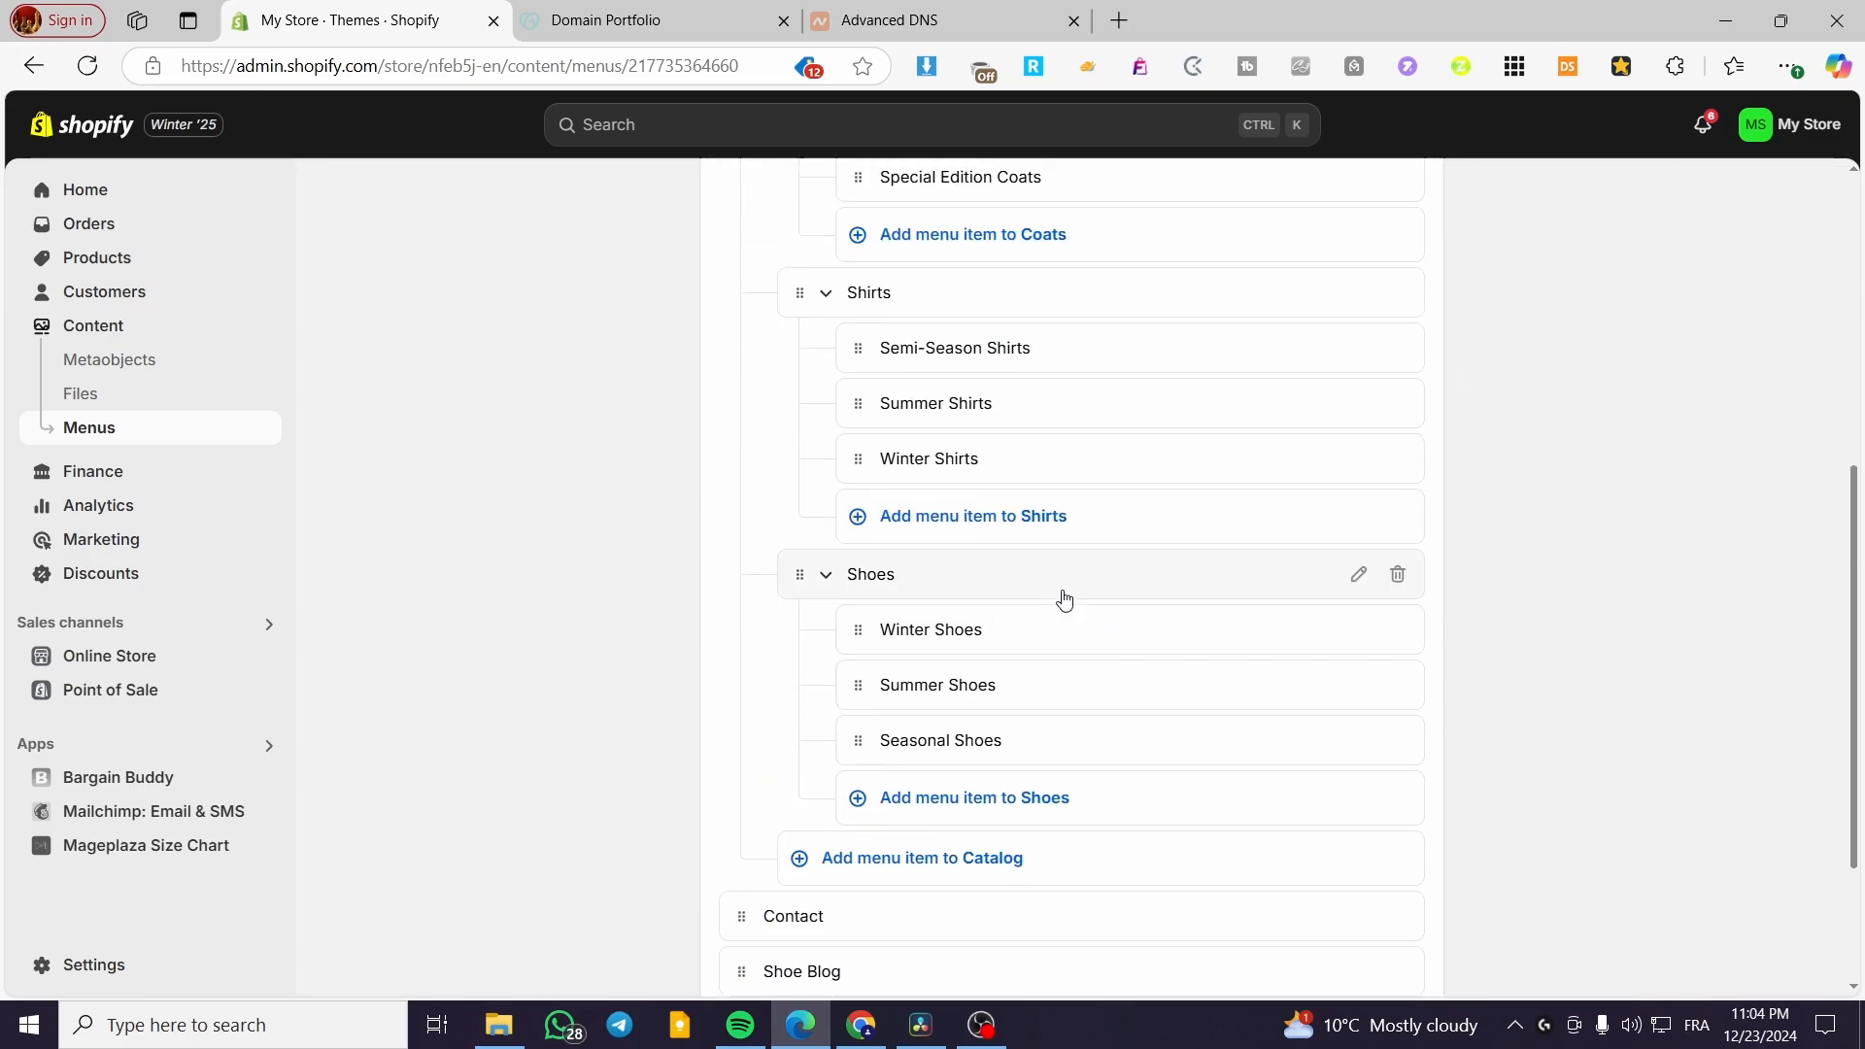
pyautogui.scroll(-3, 982, 492)
pyautogui.scroll(-2, 970, 379)
pyautogui.scroll(3, 1074, 317)
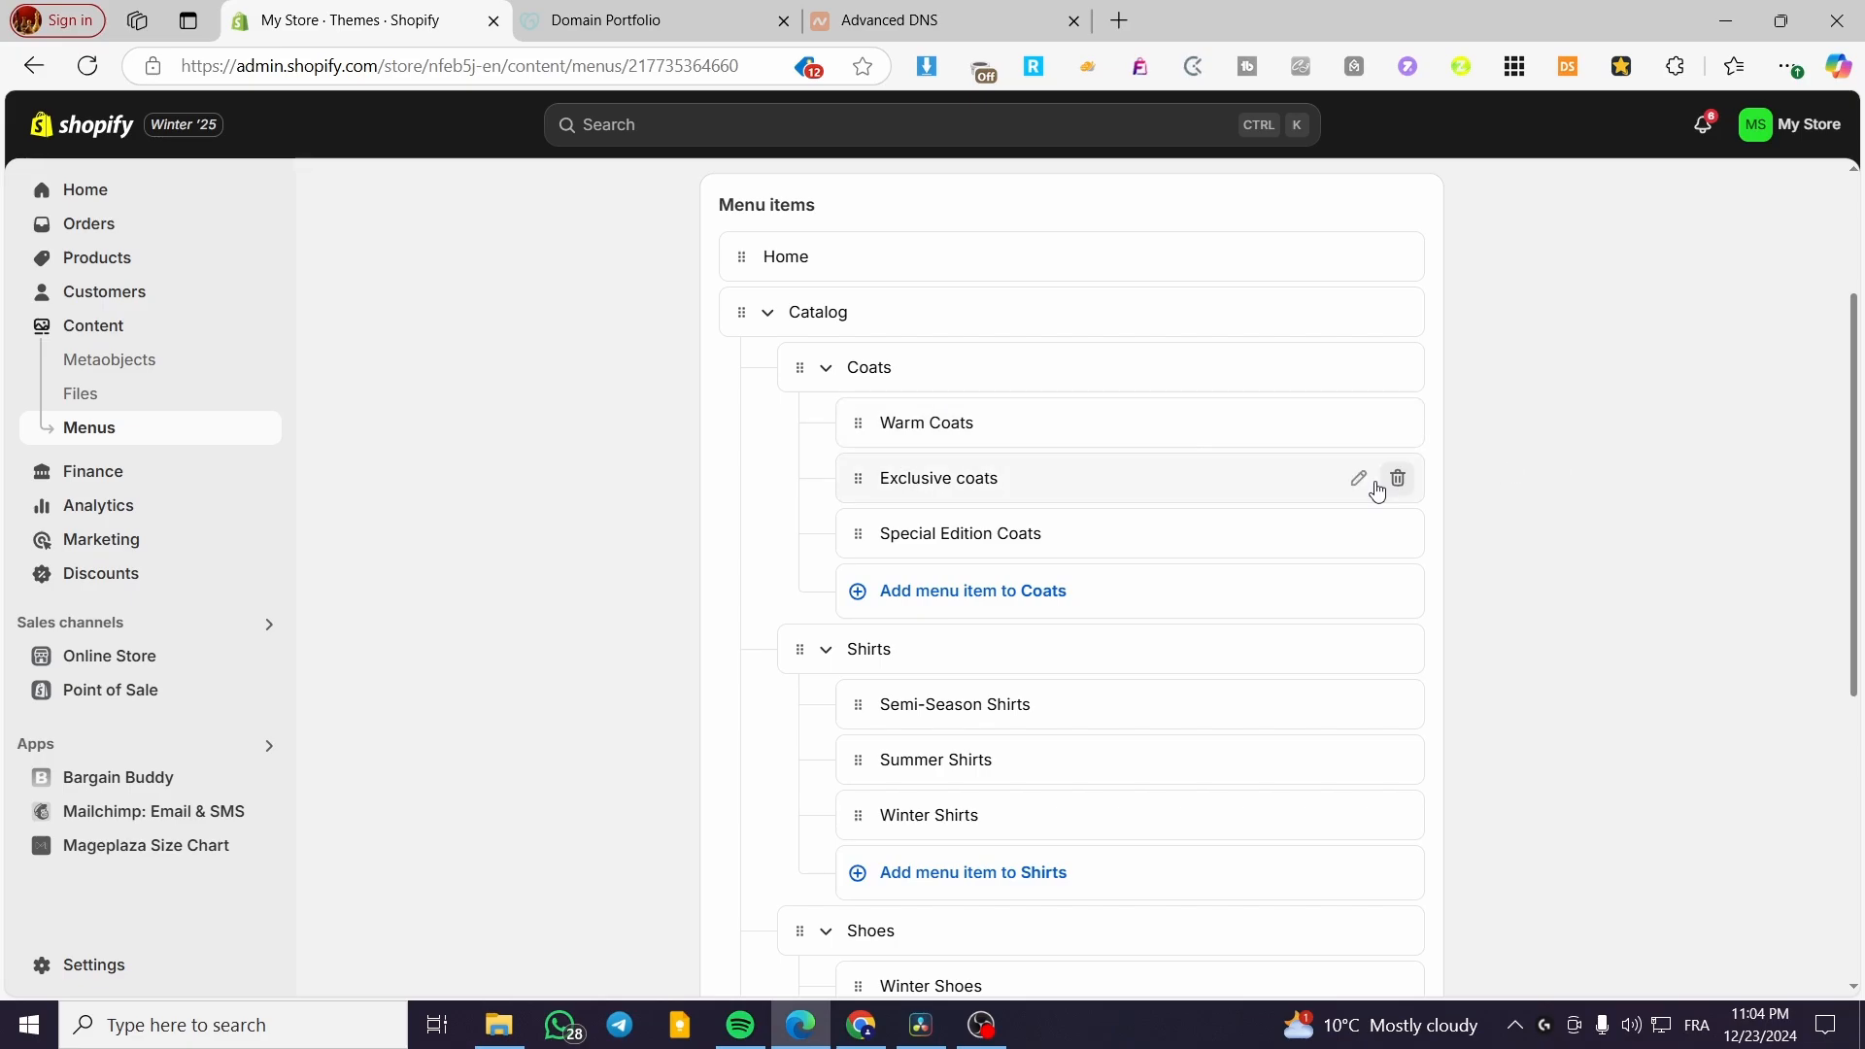
pyautogui.scroll(-6, 1377, 488)
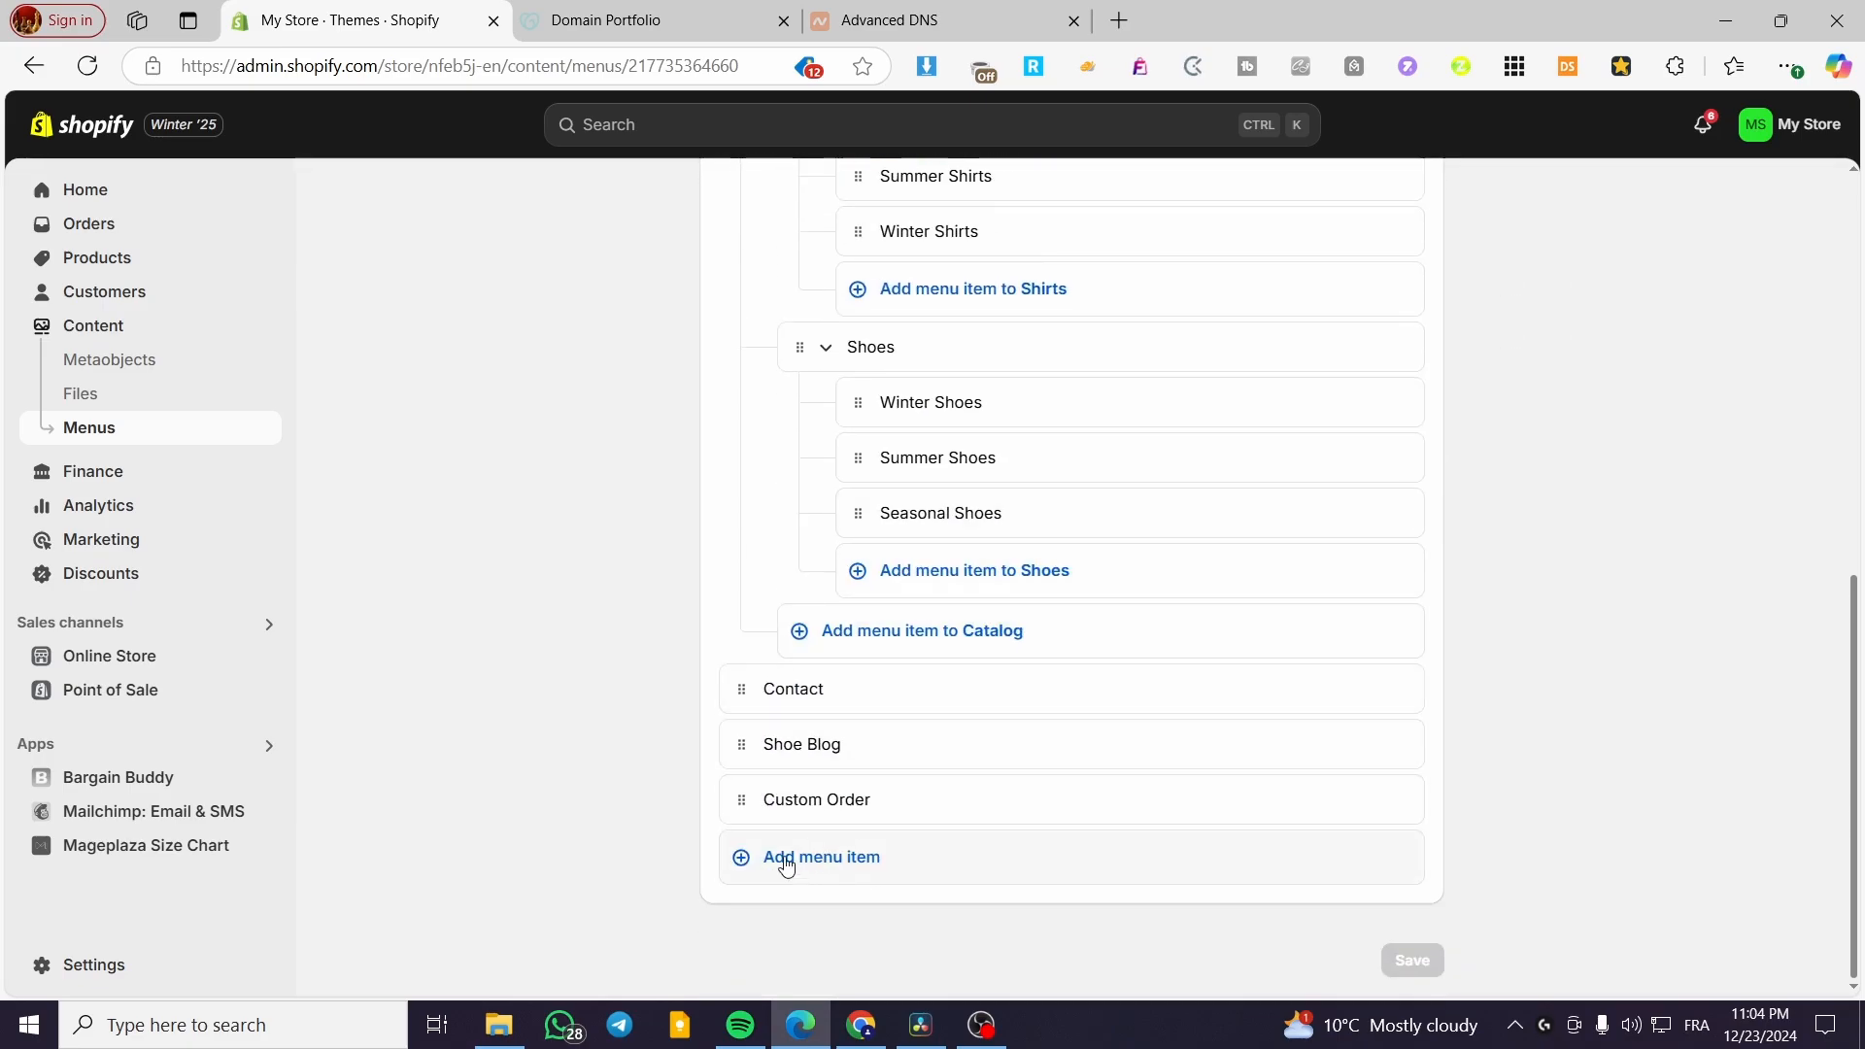
# Step: Add a new top-level item labelled Info at the end of the Main menu
pyautogui.click(785, 859)
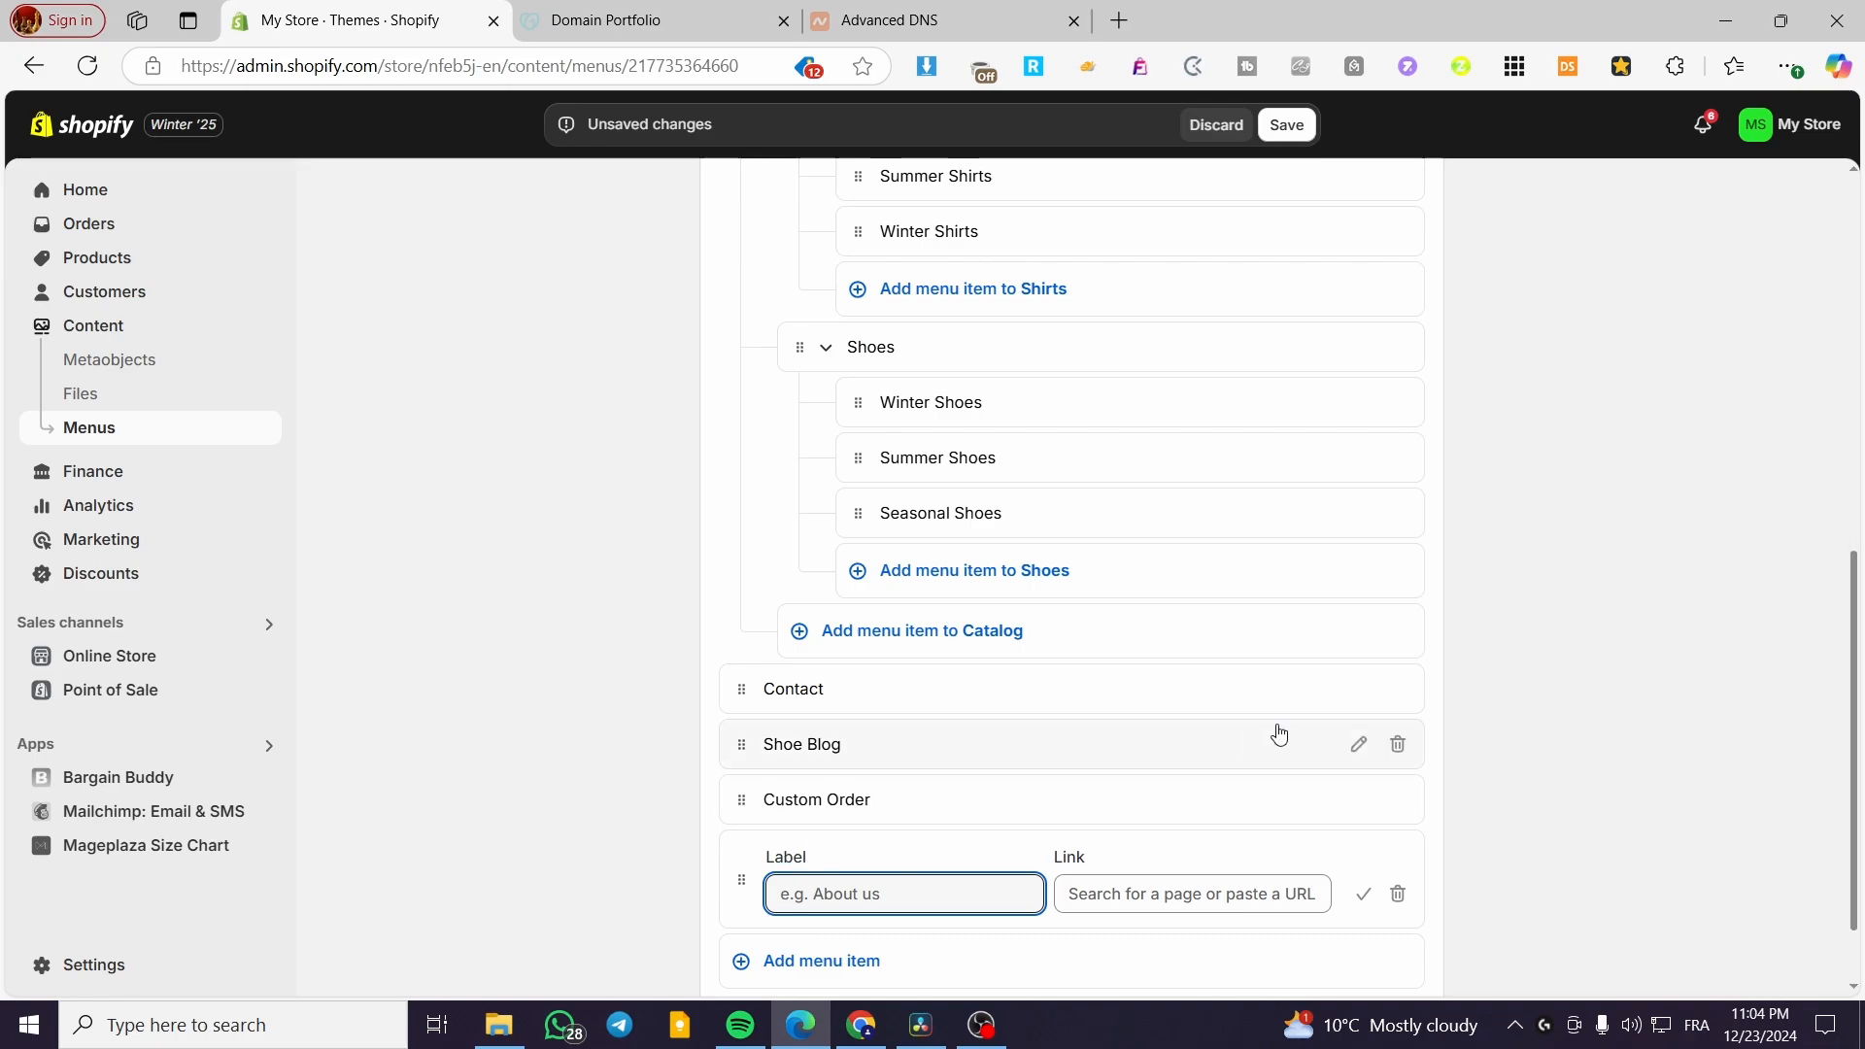
pyautogui.scroll(-1, 1278, 736)
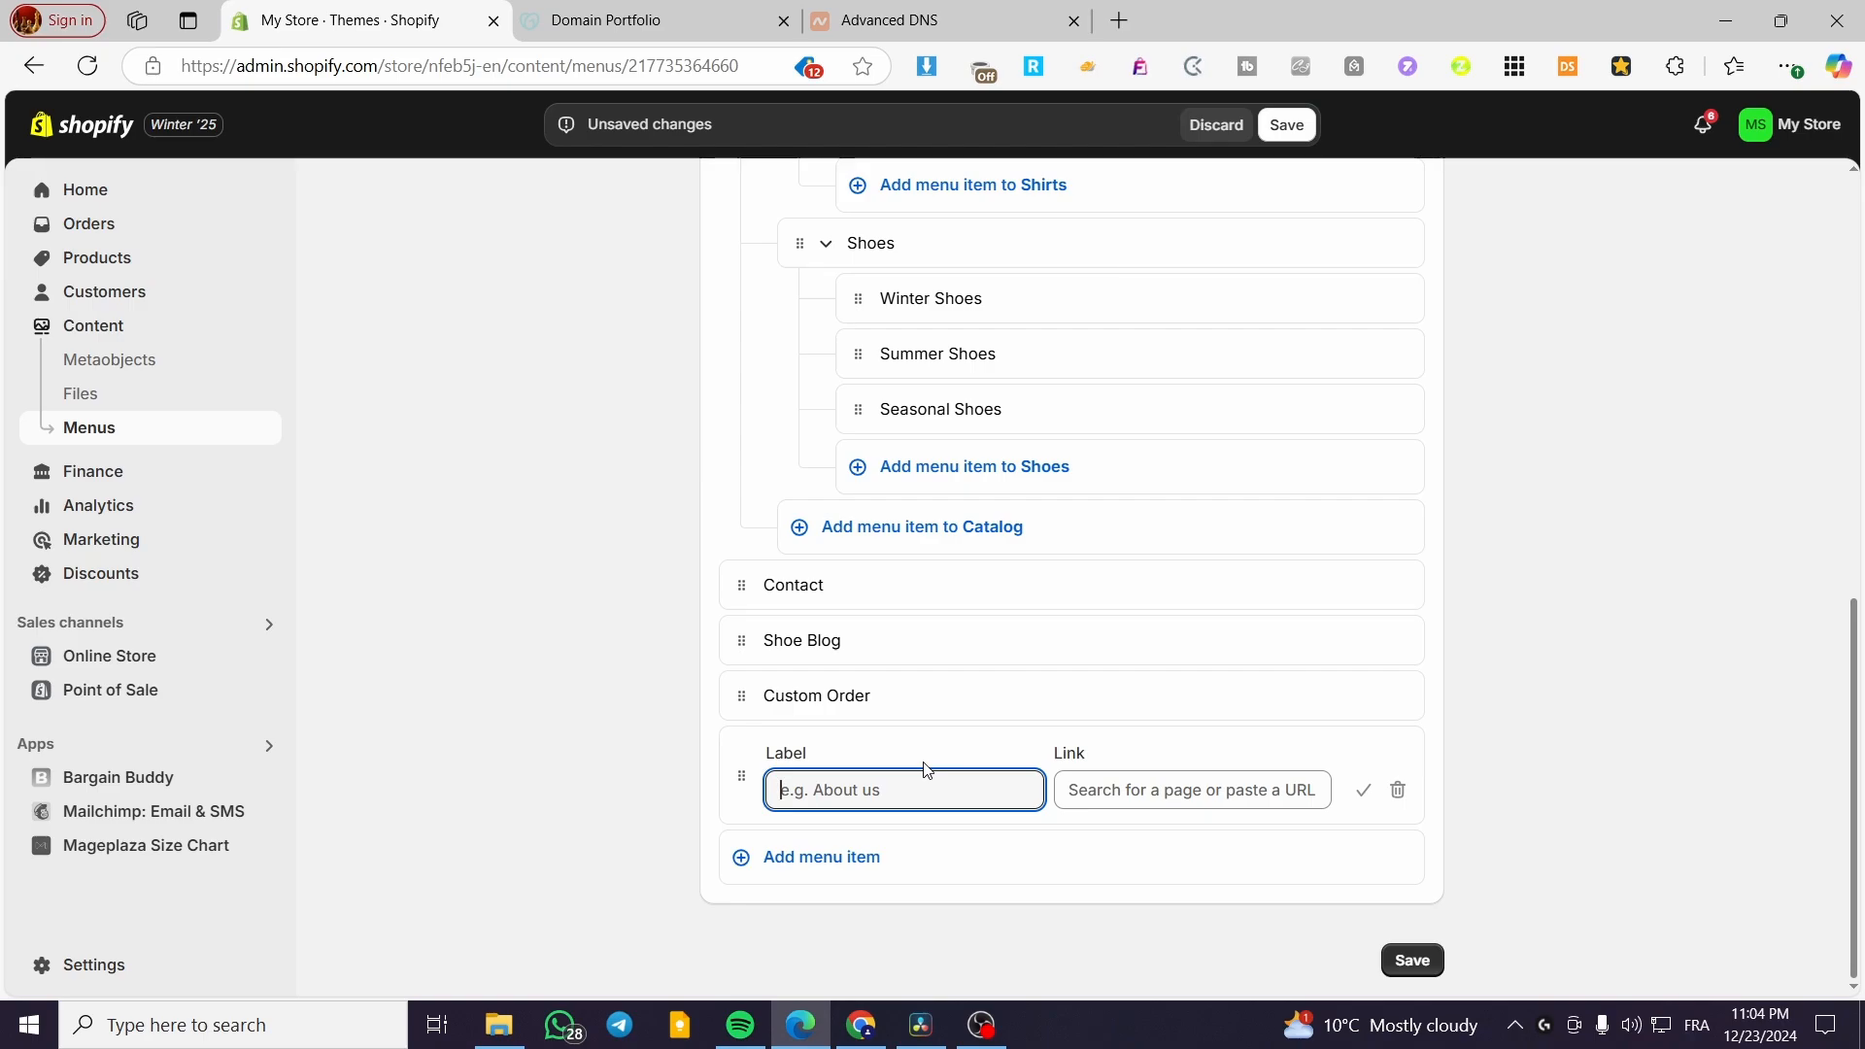
pyautogui.write('Info')
pyautogui.click(1078, 789)
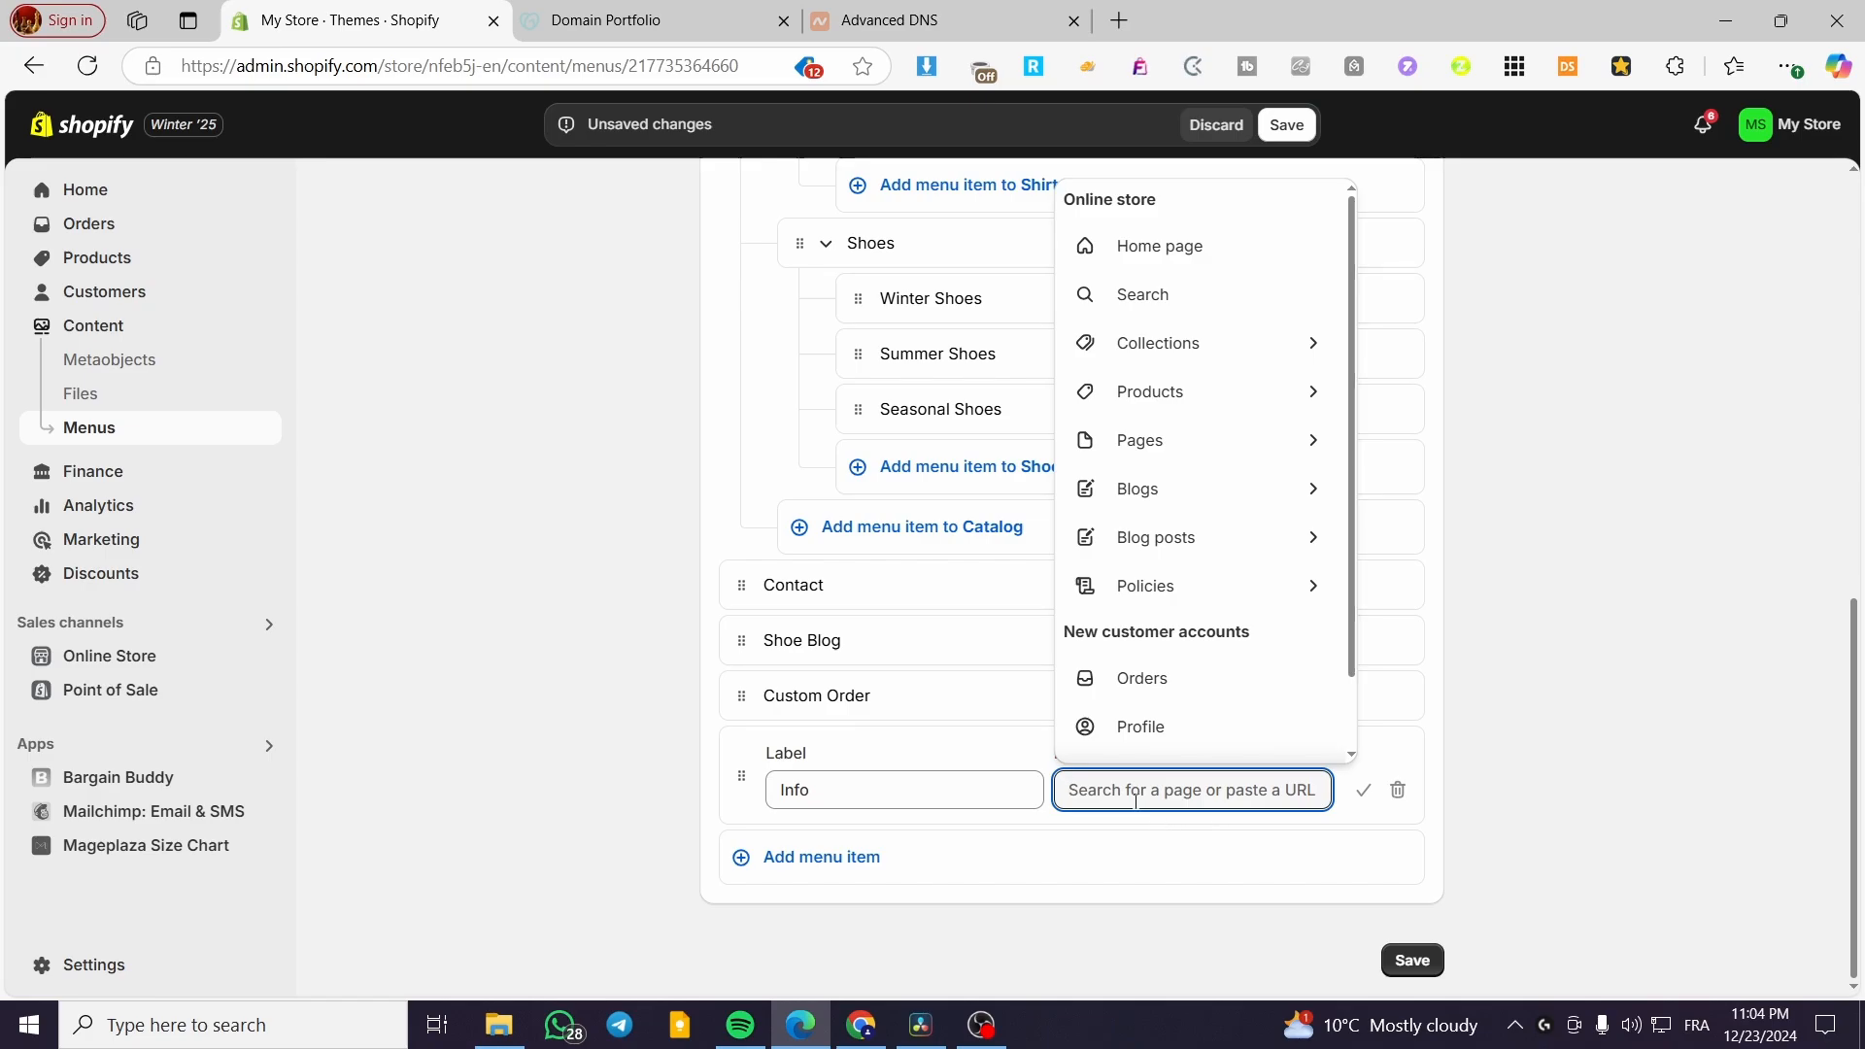
pyautogui.click(1140, 847)
pyautogui.click(1184, 798)
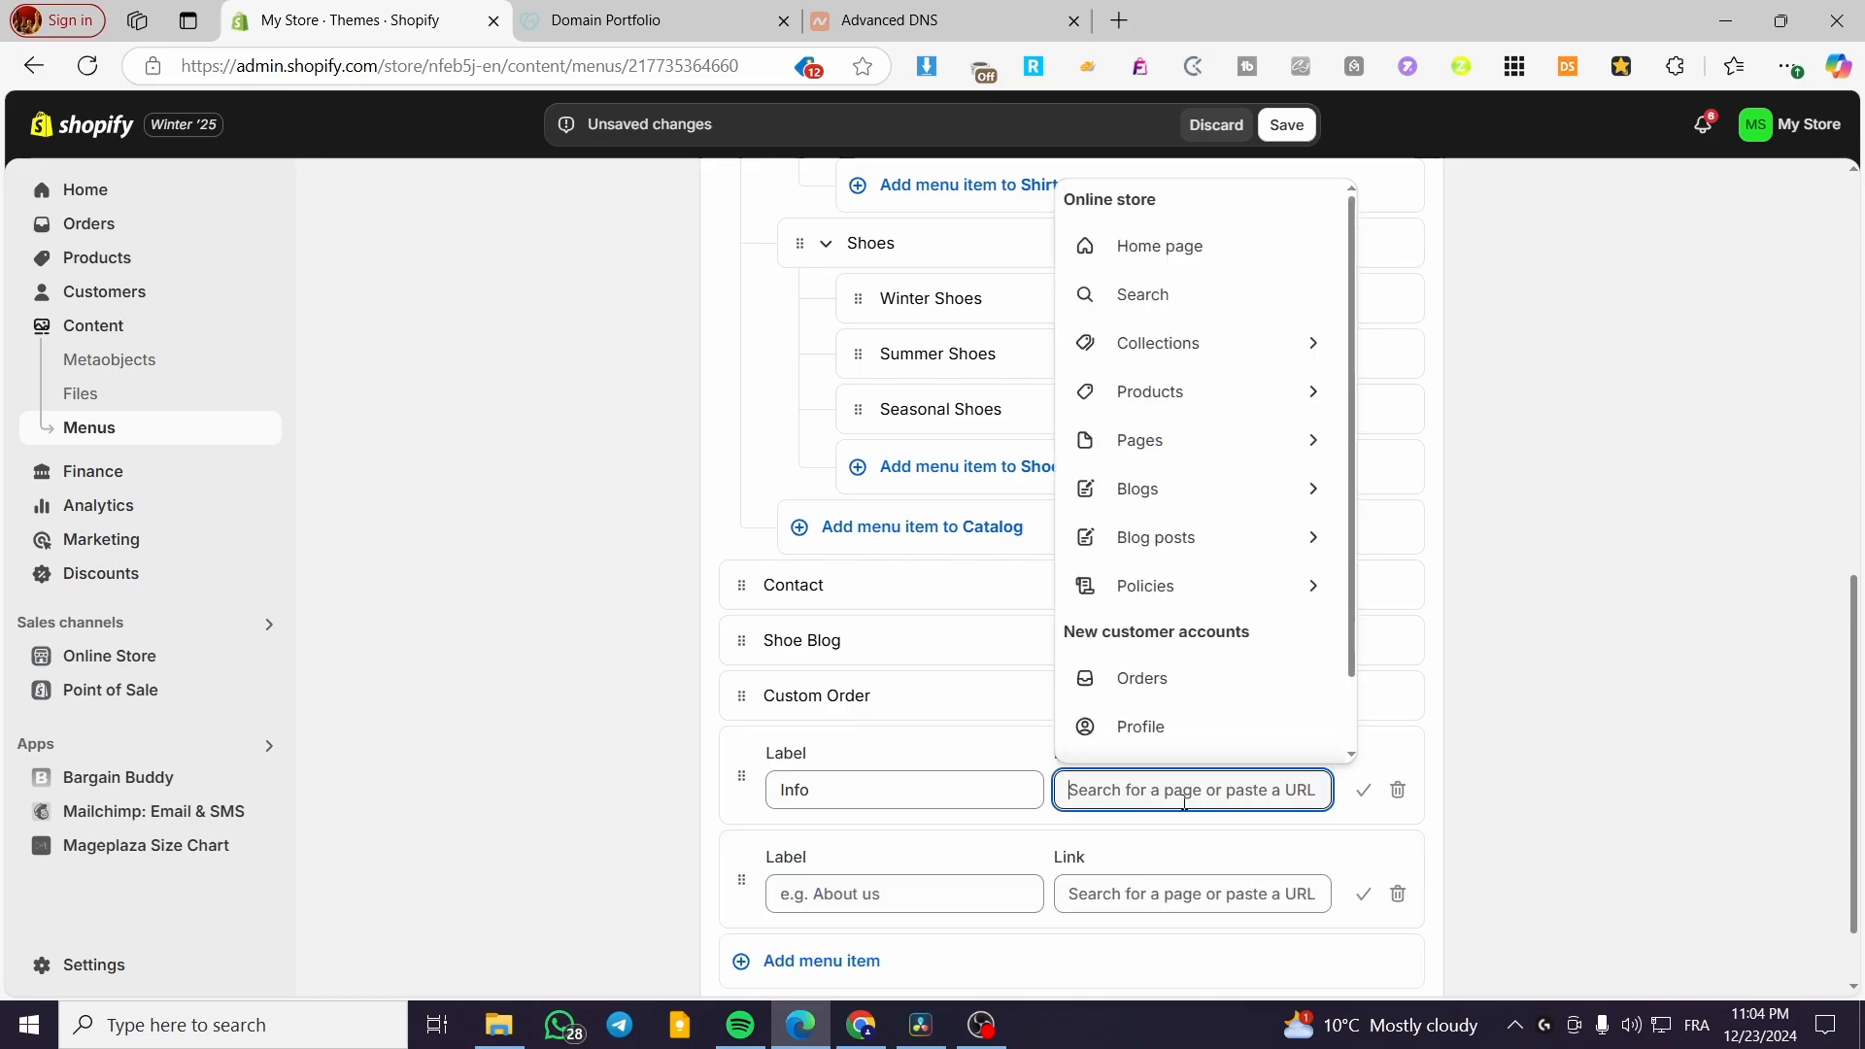
pyautogui.click(1399, 898)
pyautogui.click(1244, 608)
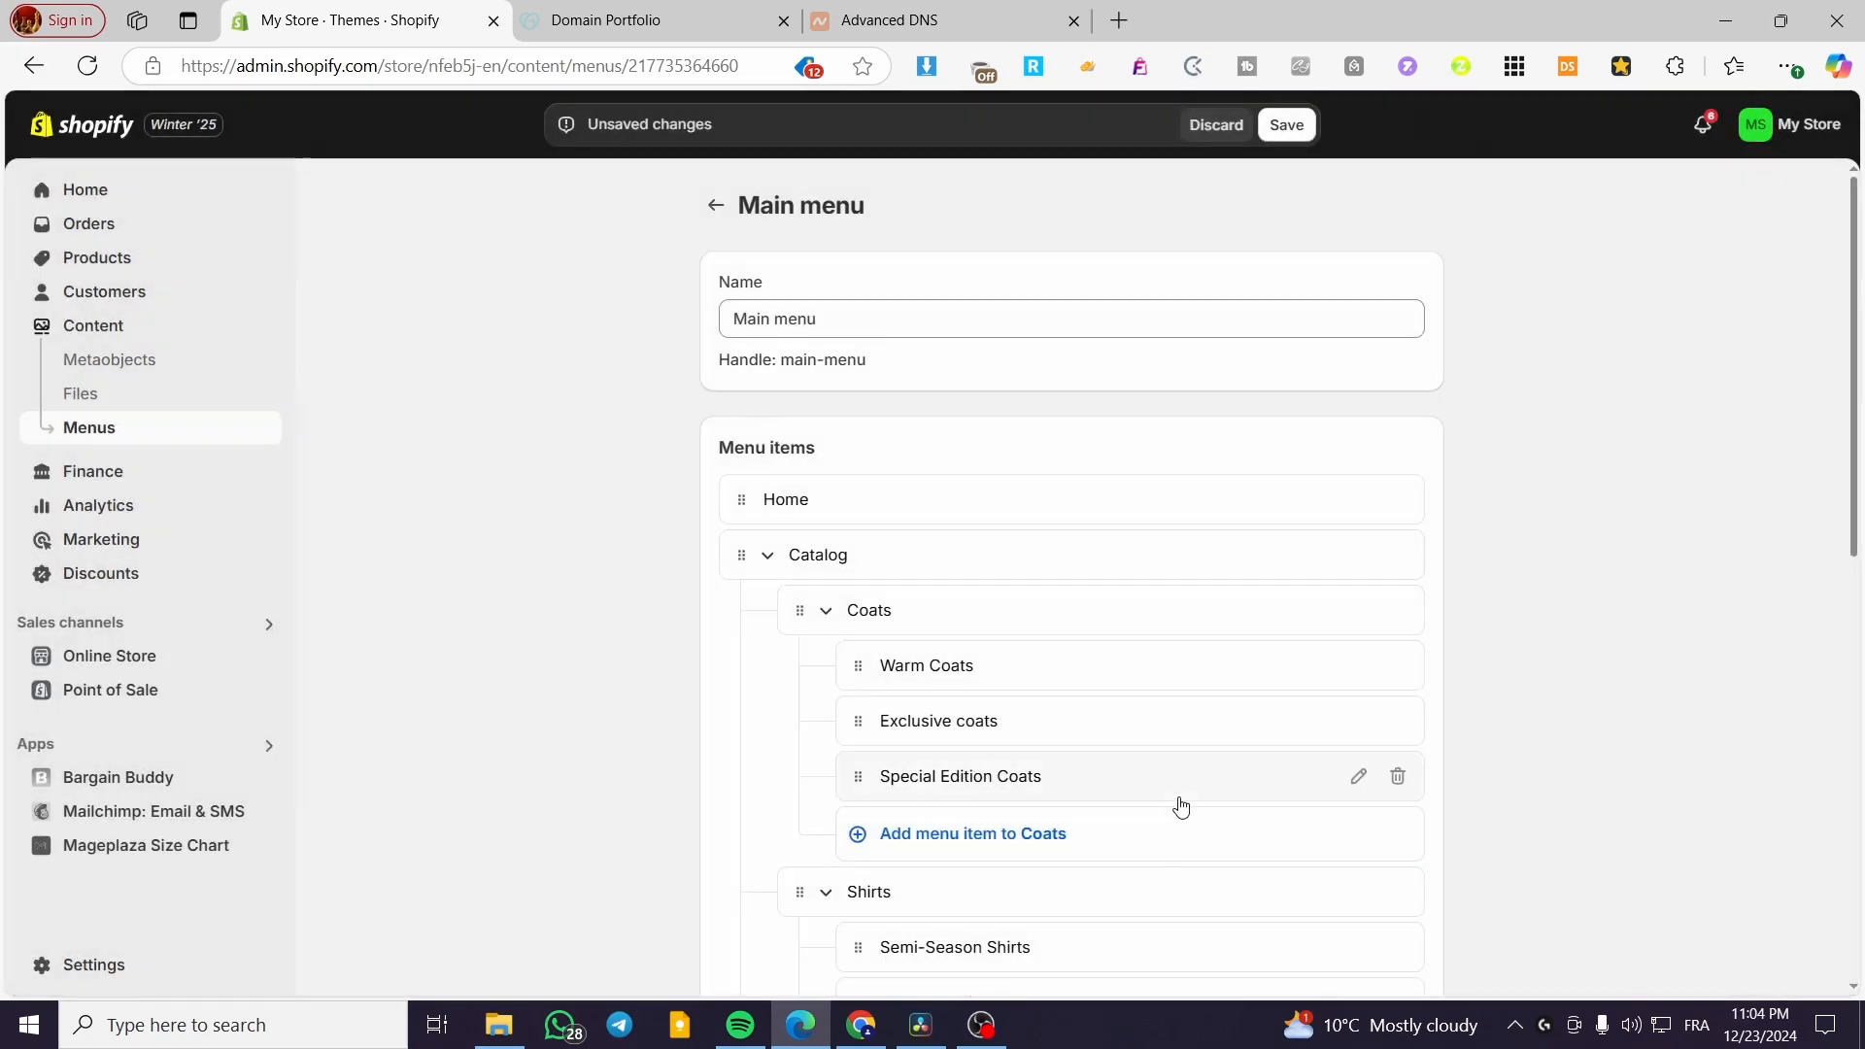
# Step: Link the new Info menu item to the store's Search page
pyautogui.scroll(-9, 1166, 787)
pyautogui.click(1154, 868)
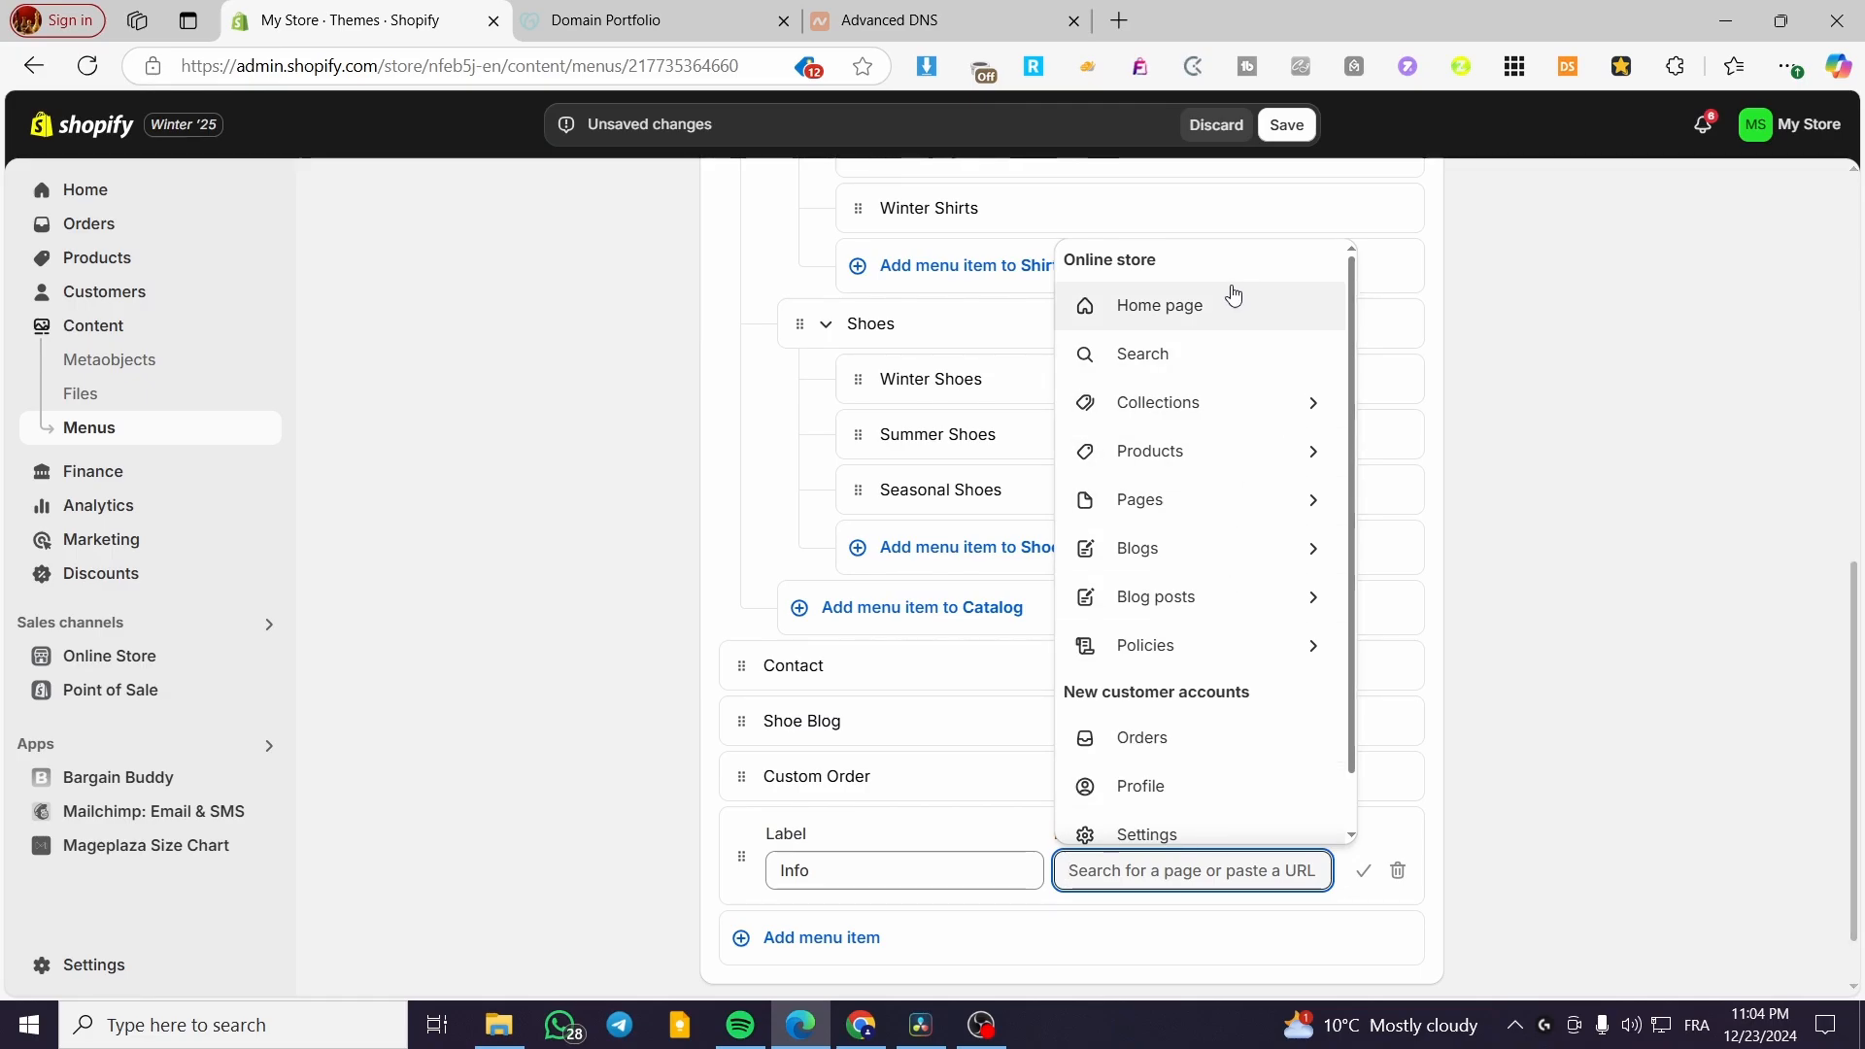
pyautogui.click(1212, 354)
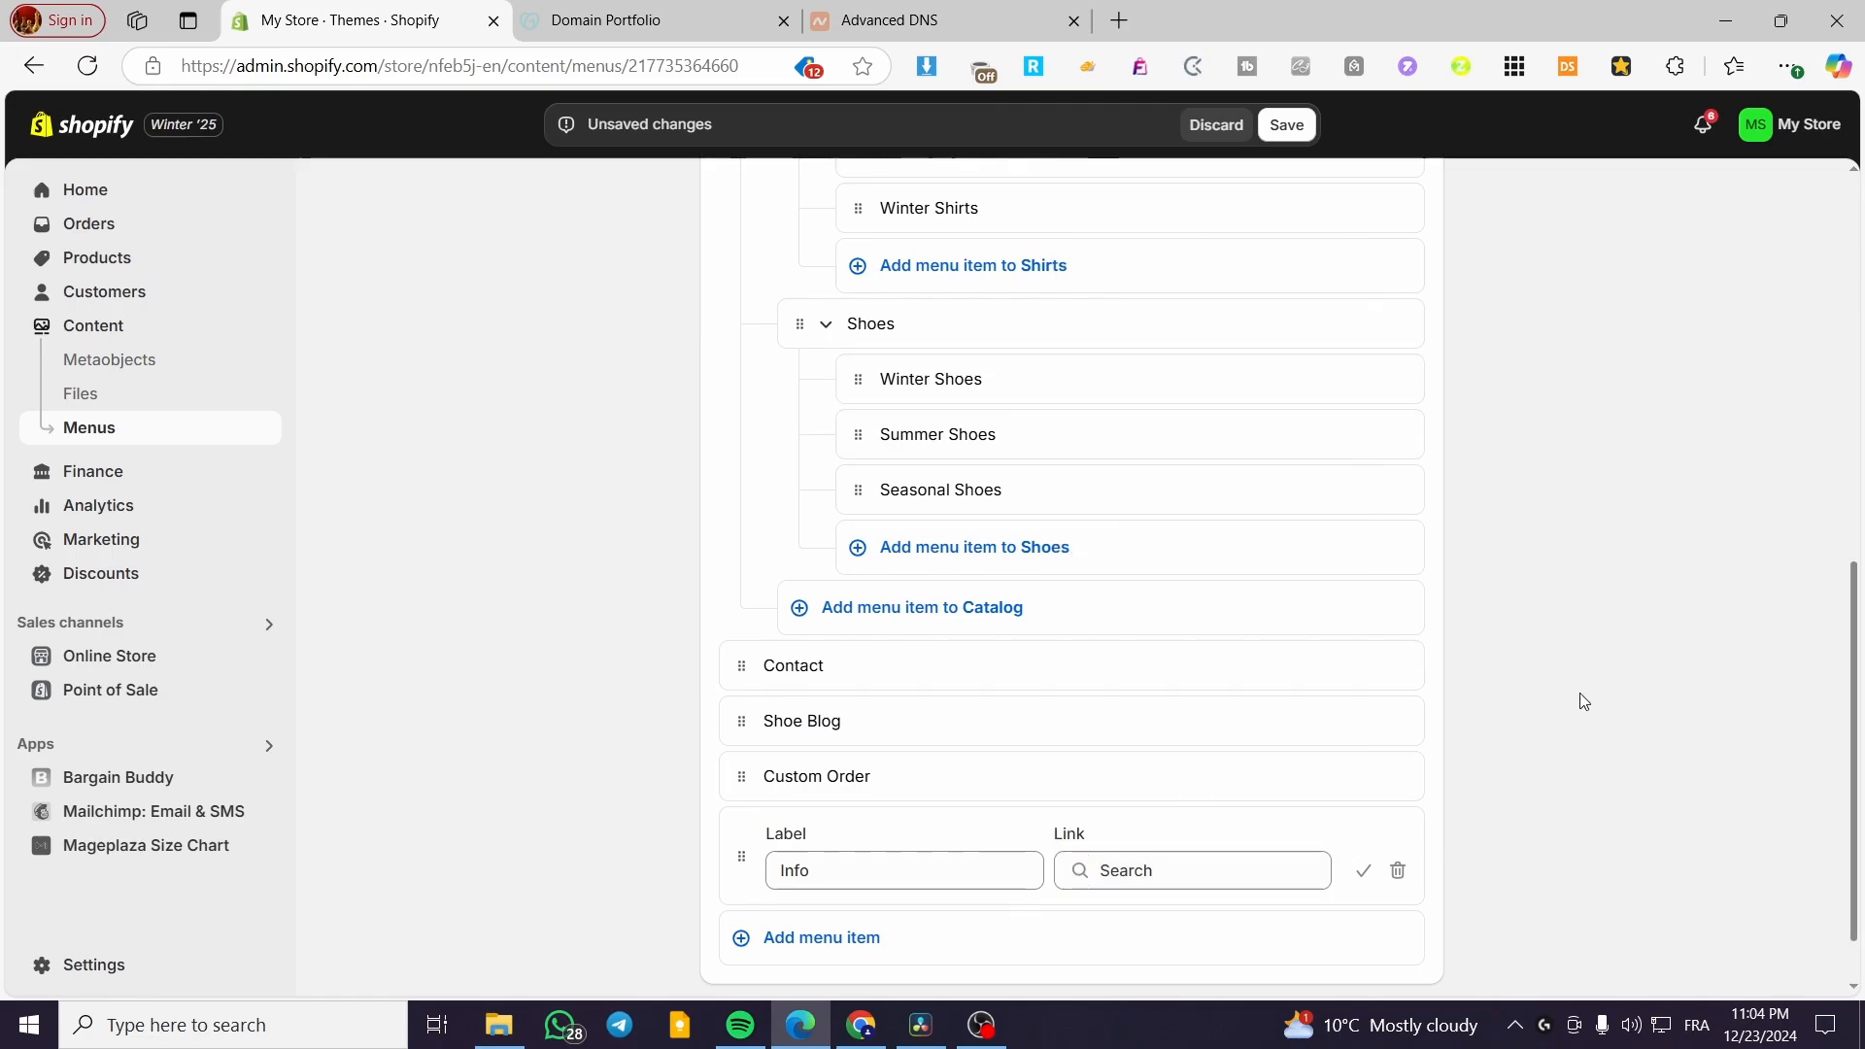
# Step: Change the Info item's link to a Policies target and accept the new menu item
pyautogui.scroll(-1, 1185, 767)
pyautogui.click(1244, 778)
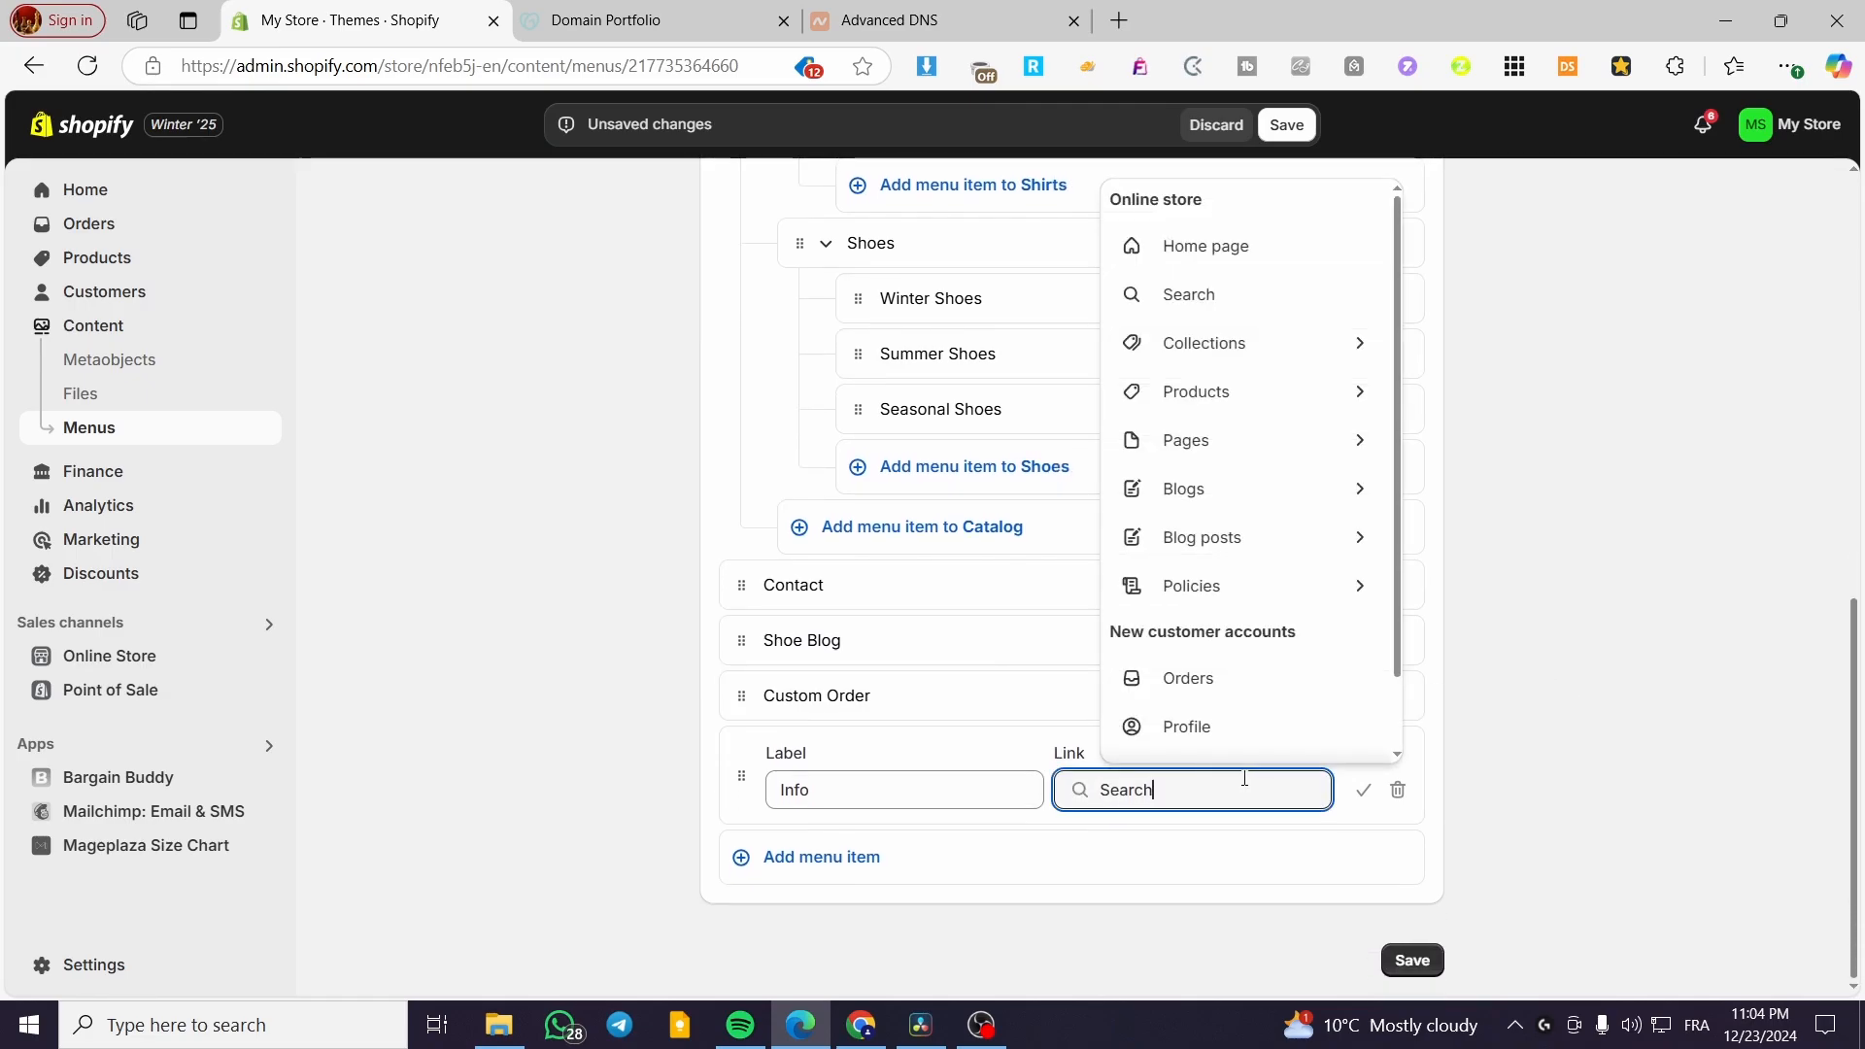
pyautogui.click(1294, 595)
pyautogui.click(1228, 885)
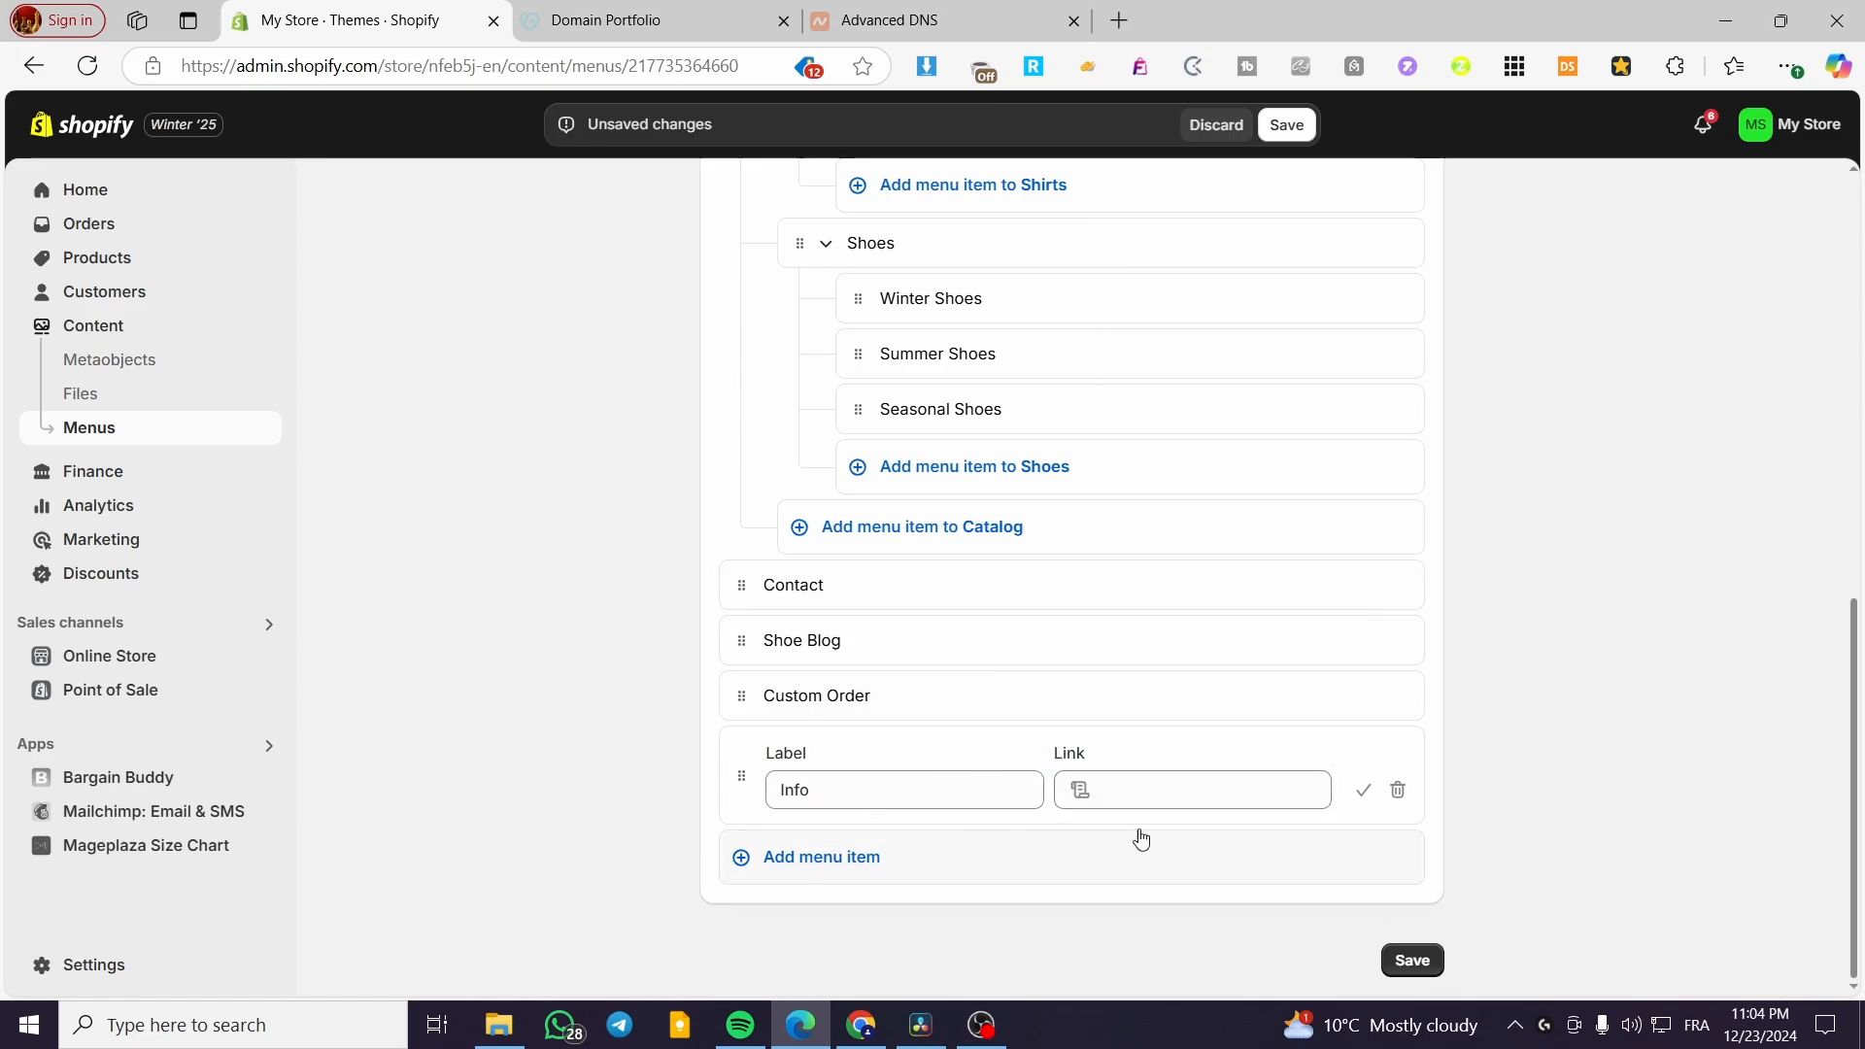
pyautogui.click(1362, 790)
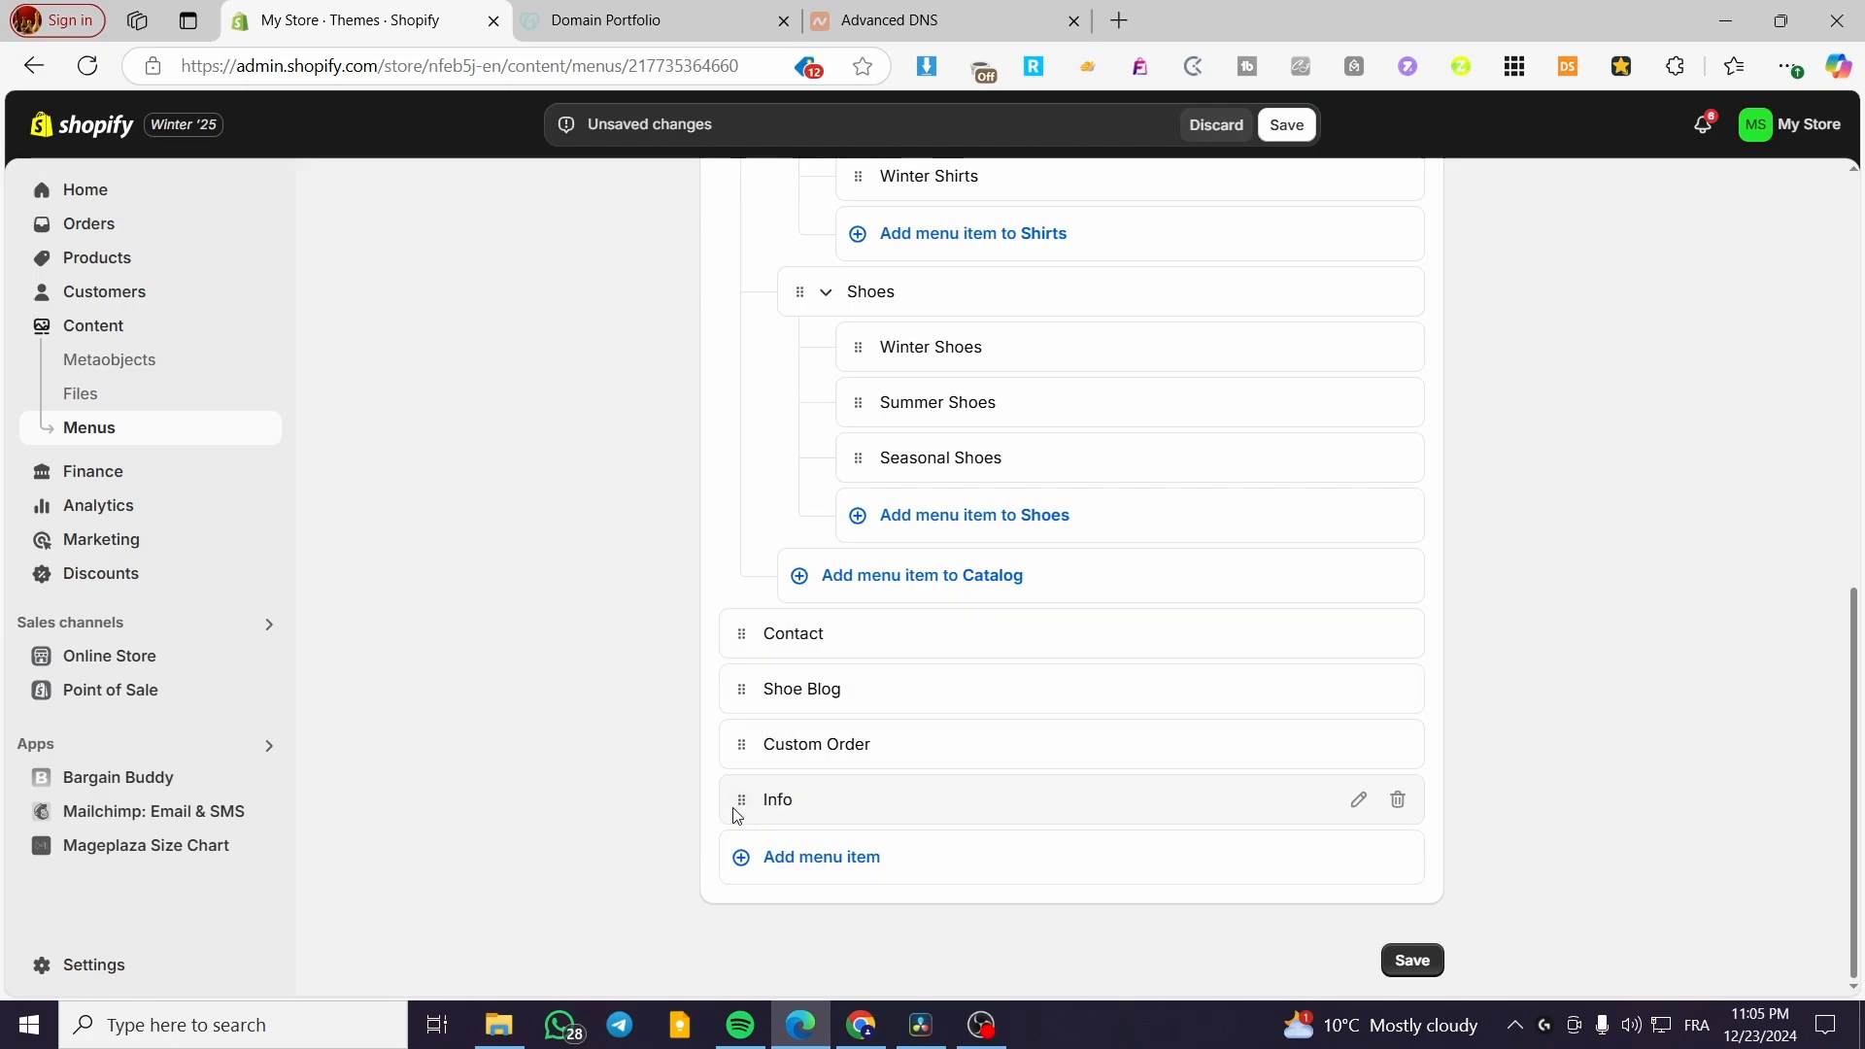
# Step: Move the Info item above Contact and nest Custom Order beneath it as a submenu item
pyautogui.moveTo(741, 799); pyautogui.dragTo(739, 657)
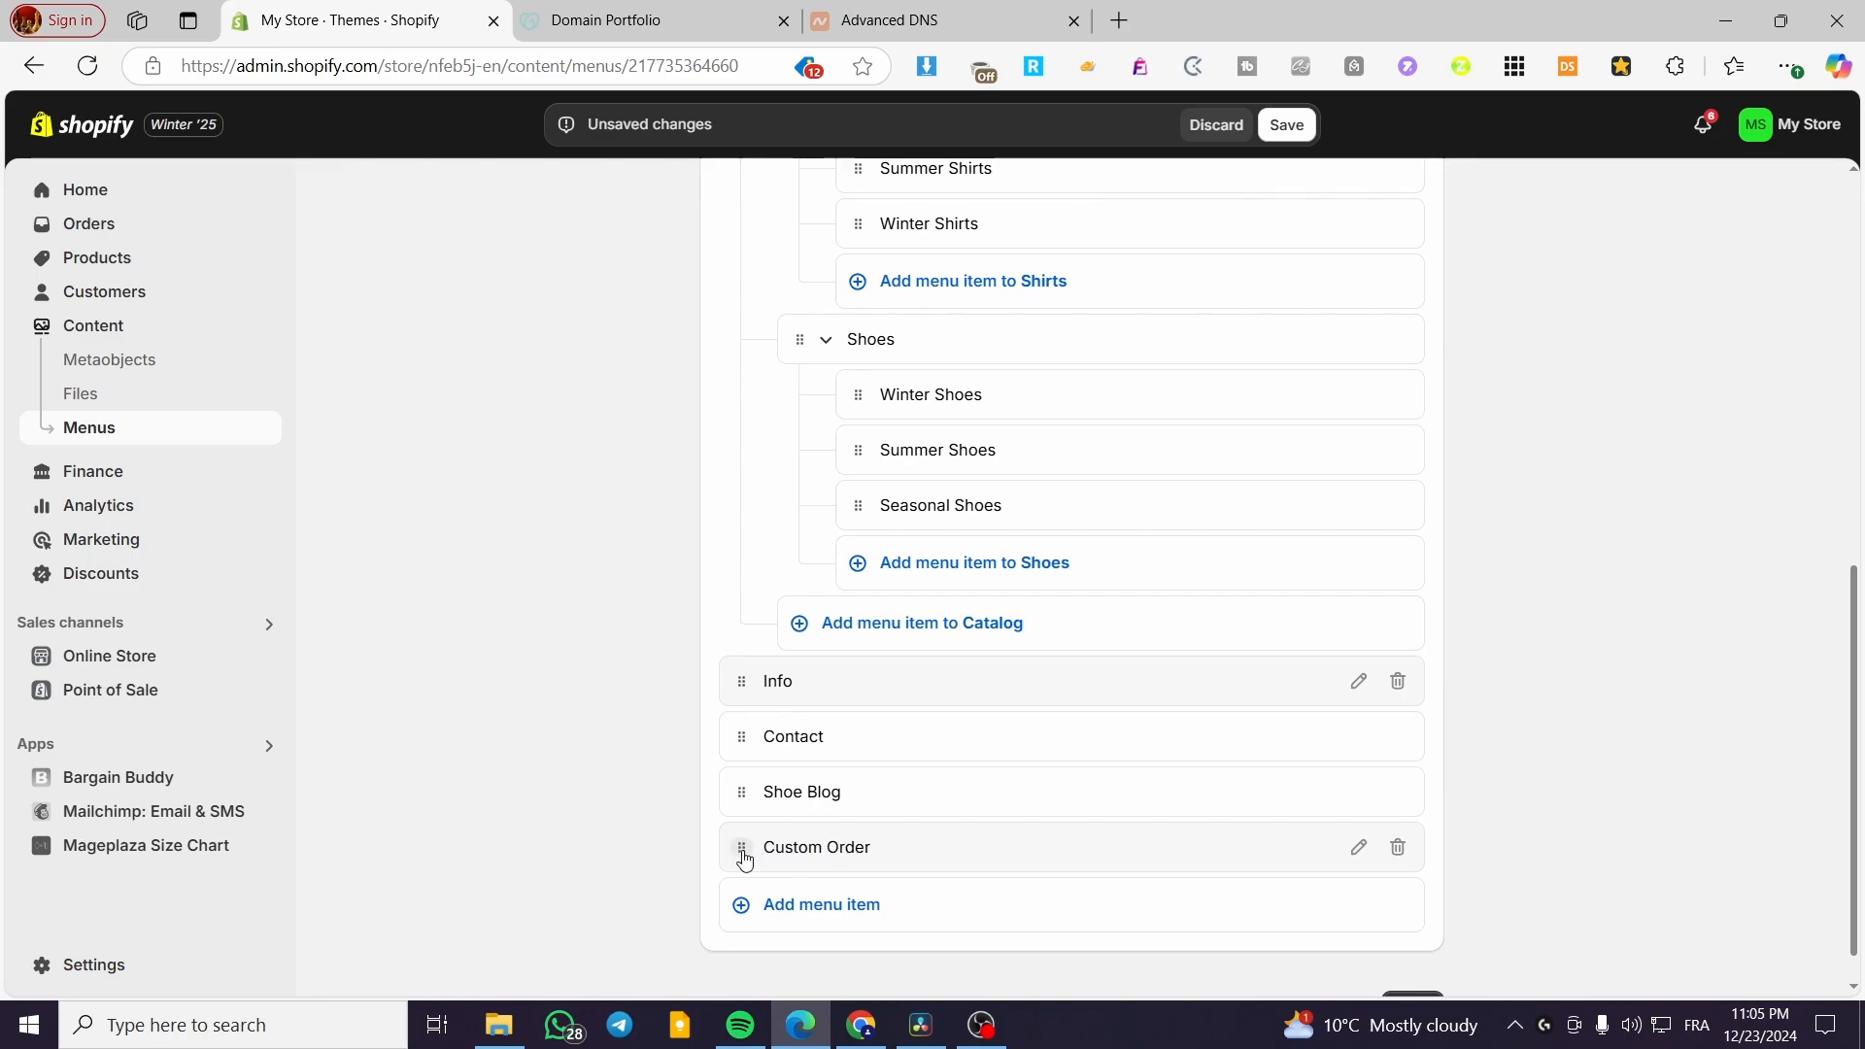
pyautogui.moveTo(741, 857); pyautogui.dragTo(861, 738)
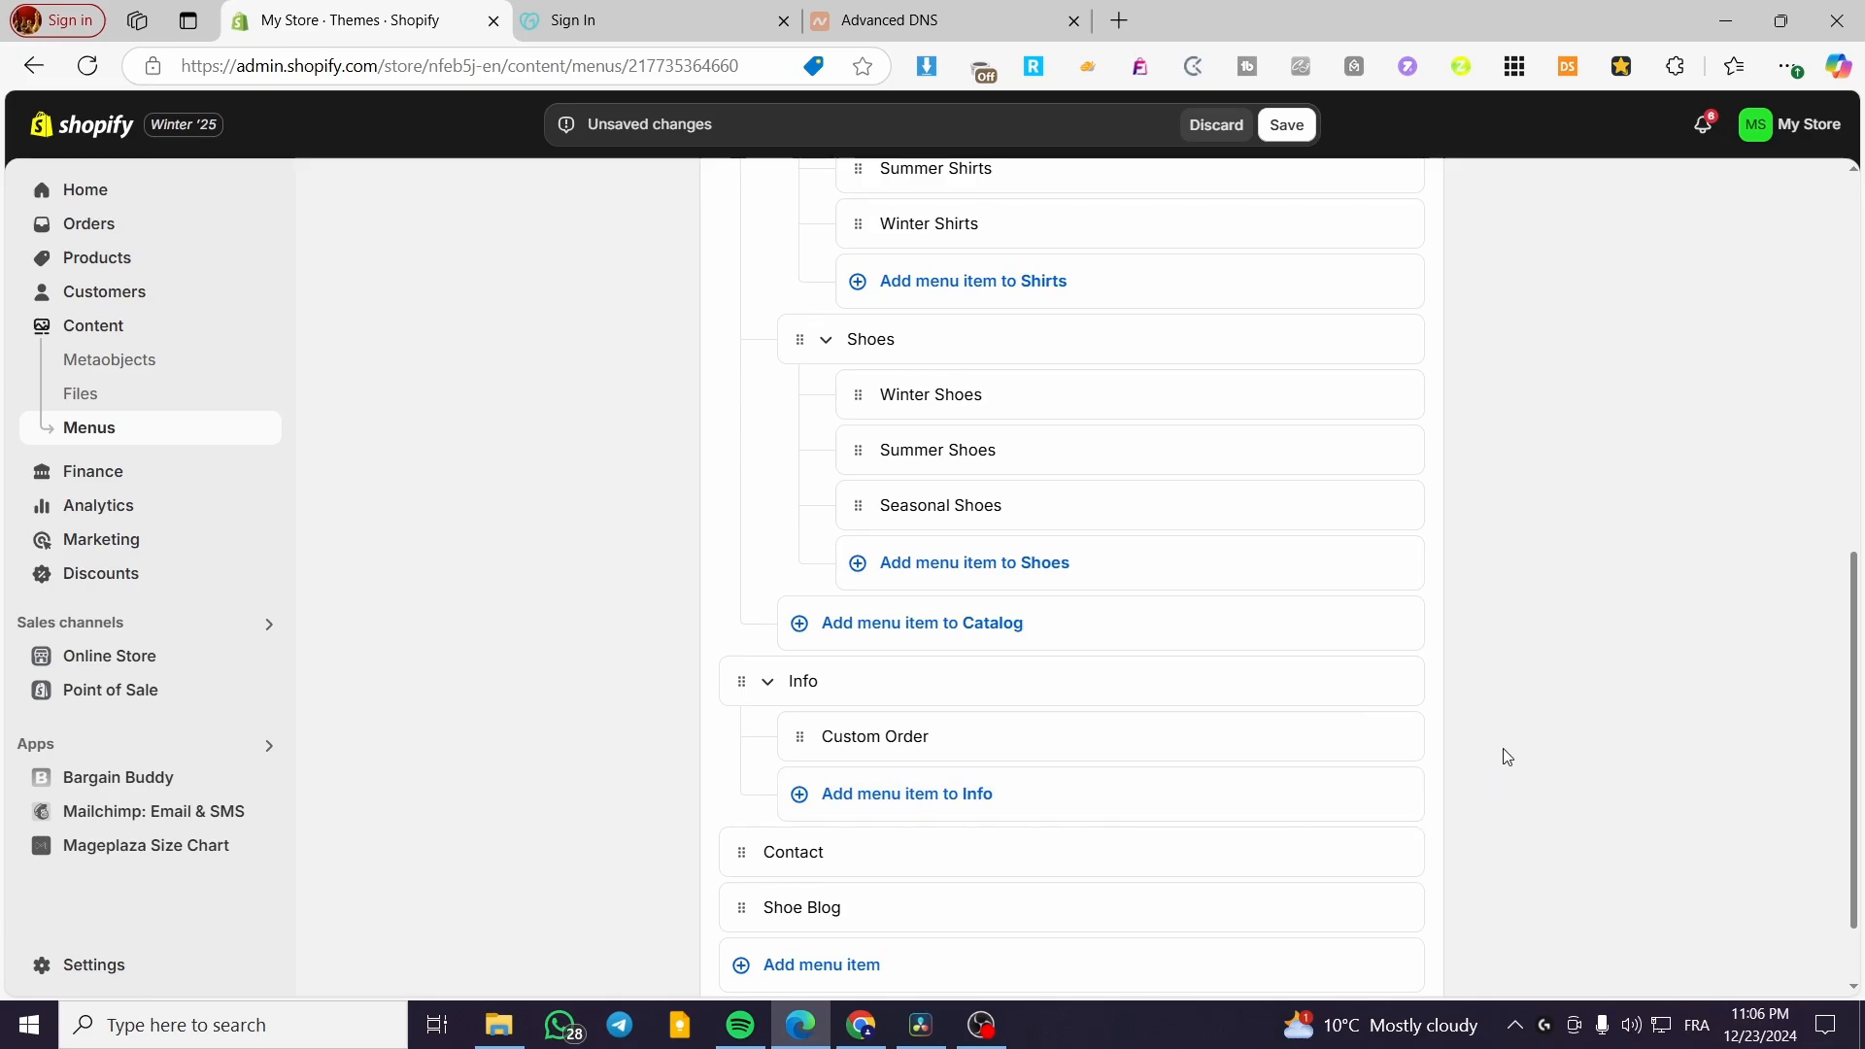
pyautogui.scroll(-2, 1505, 757)
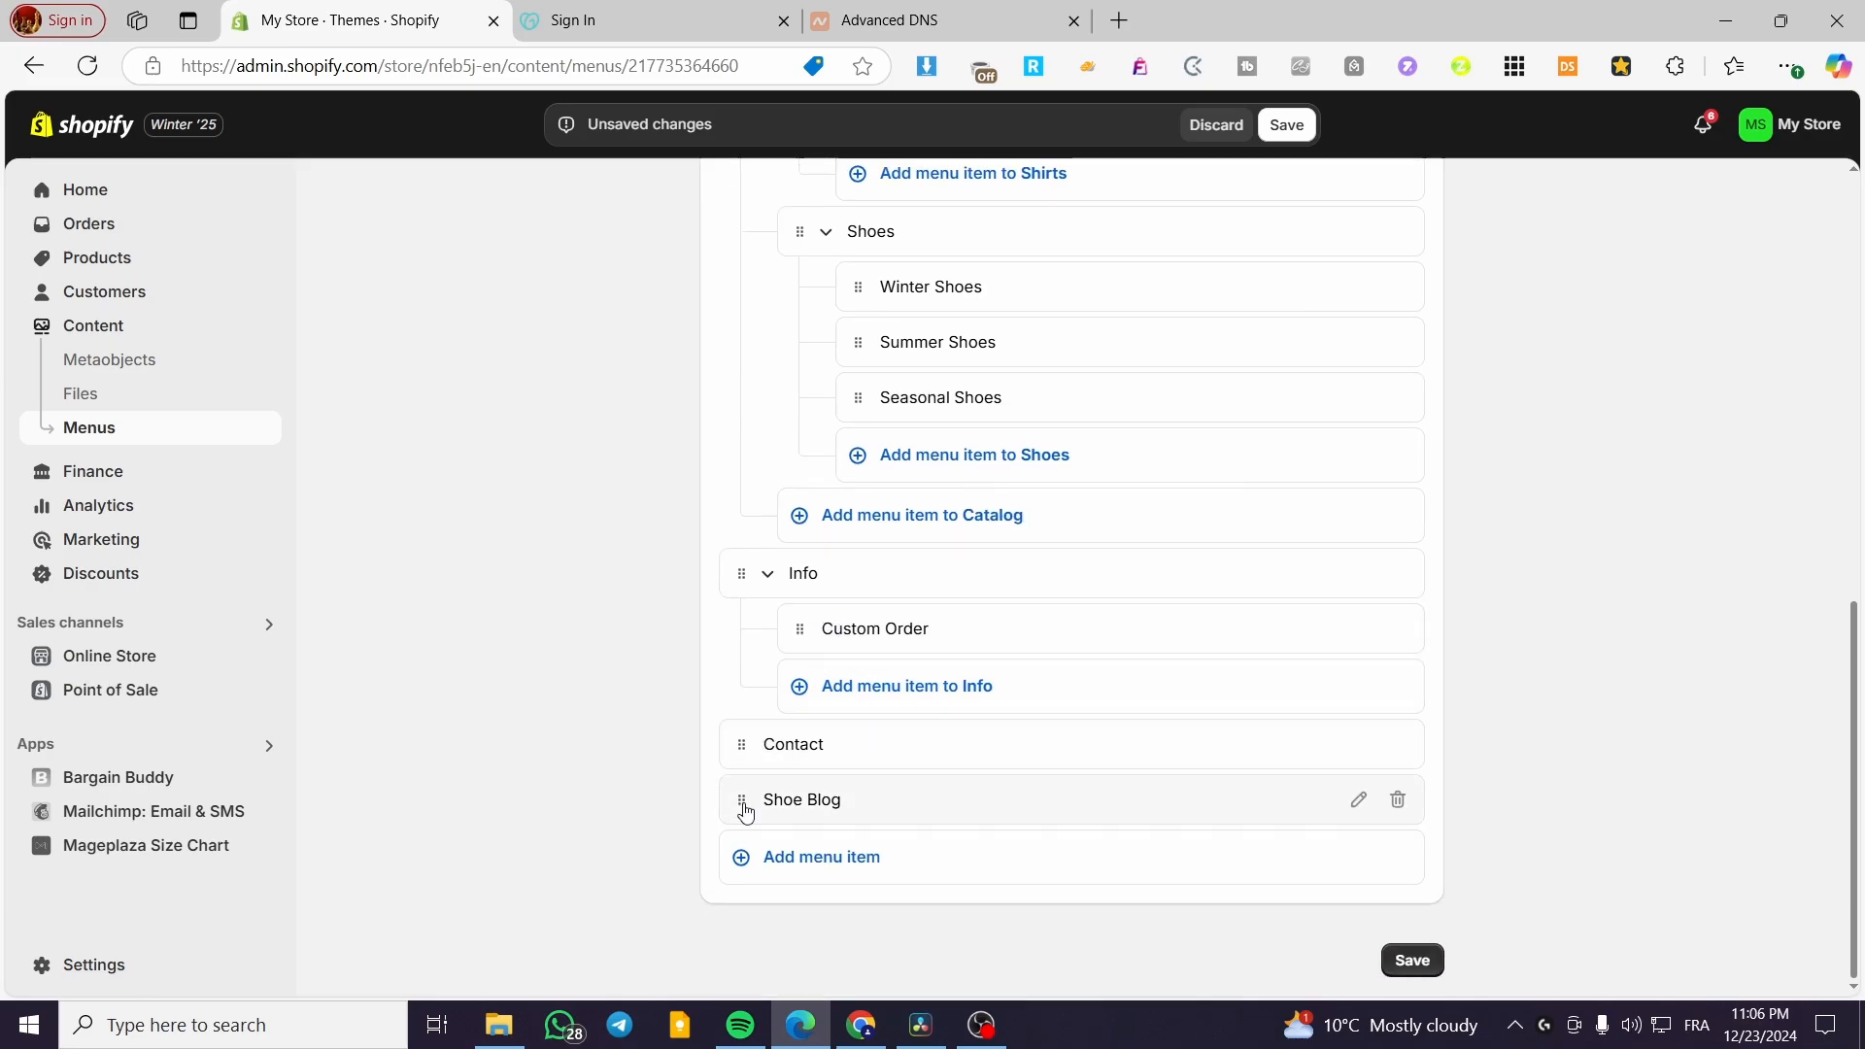
pyautogui.scroll(7, 837, 626)
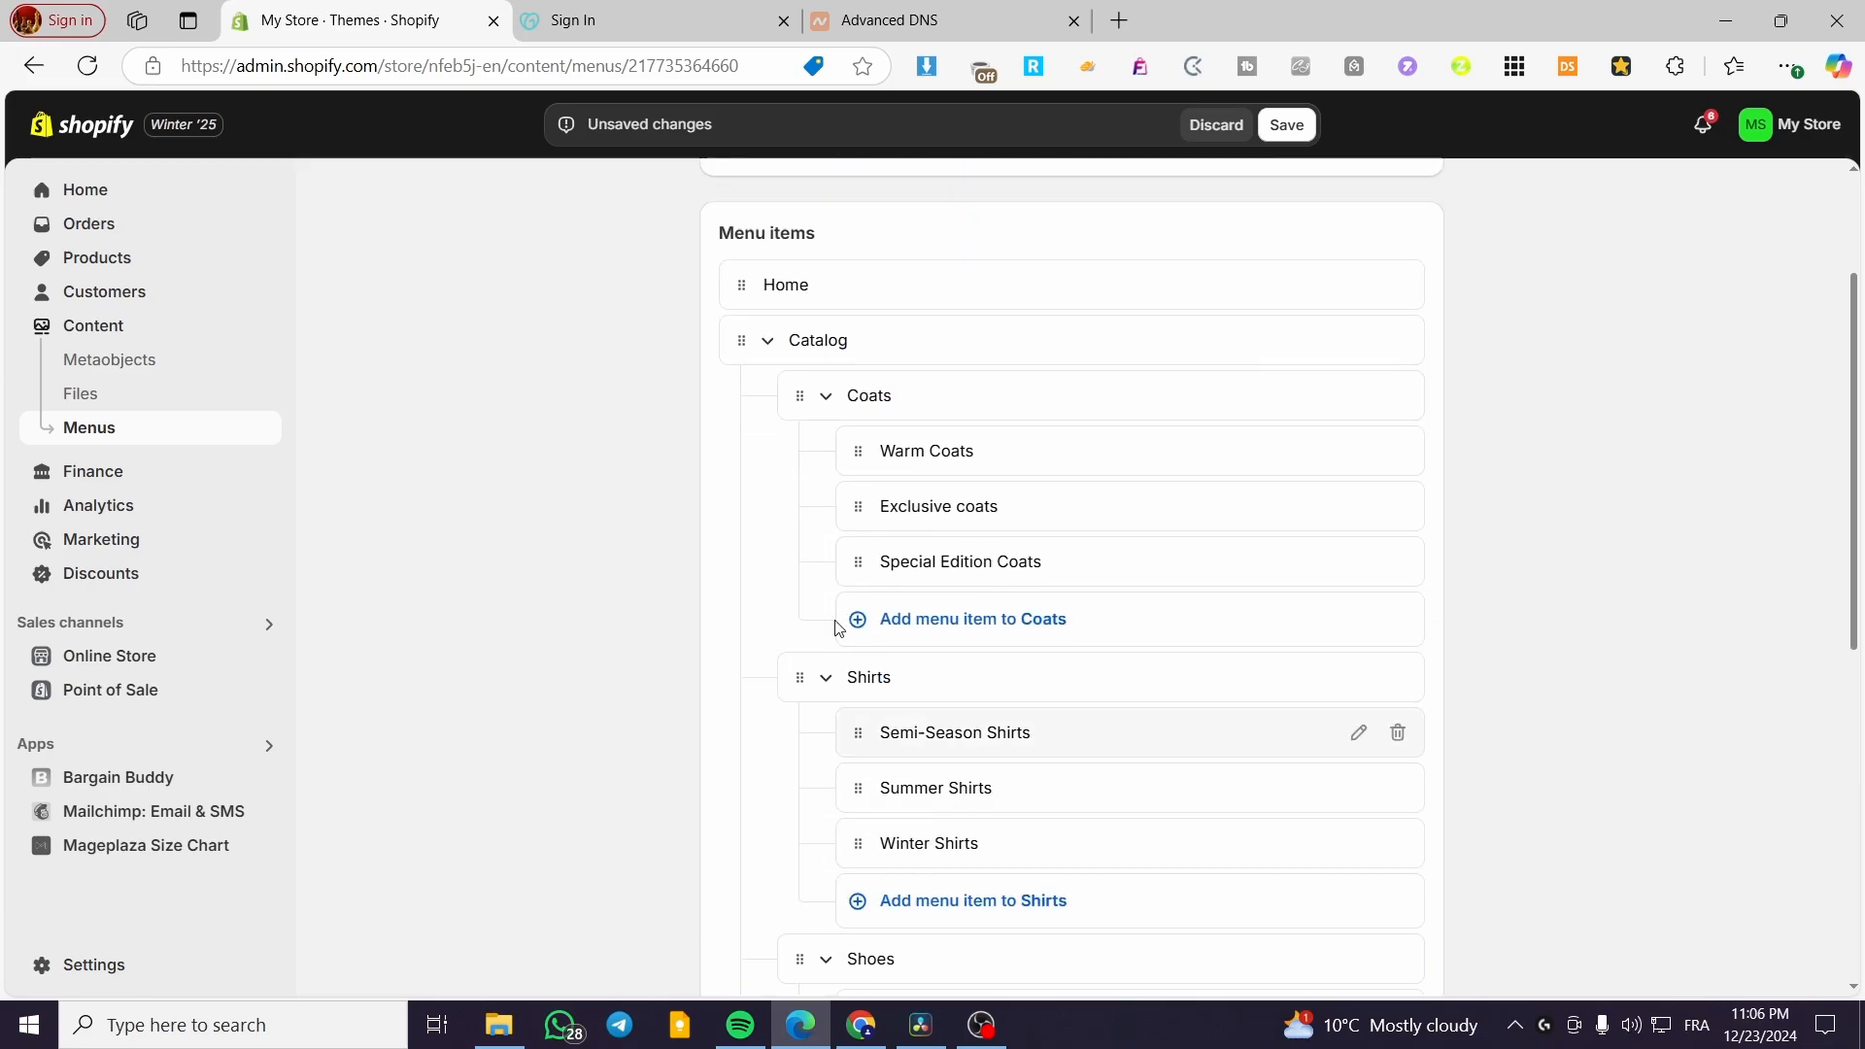
pyautogui.scroll(-6, 971, 781)
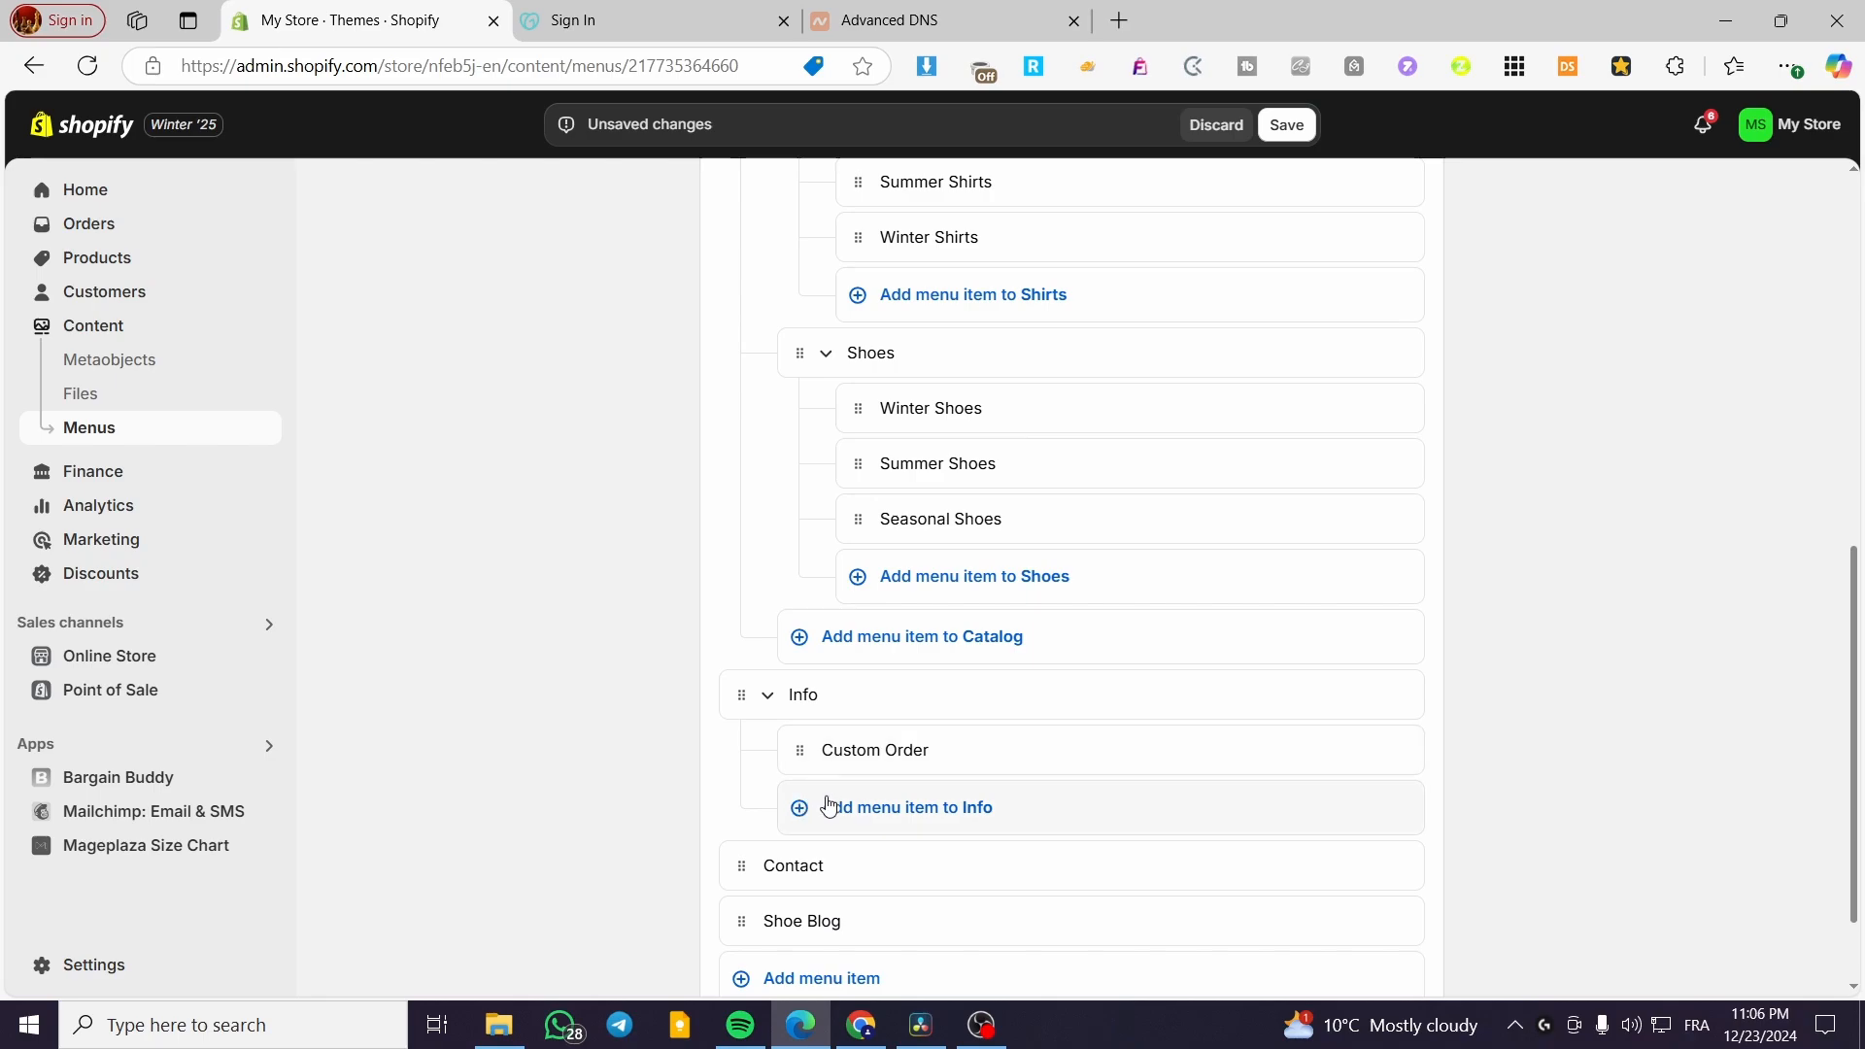
pyautogui.scroll(-1, 829, 806)
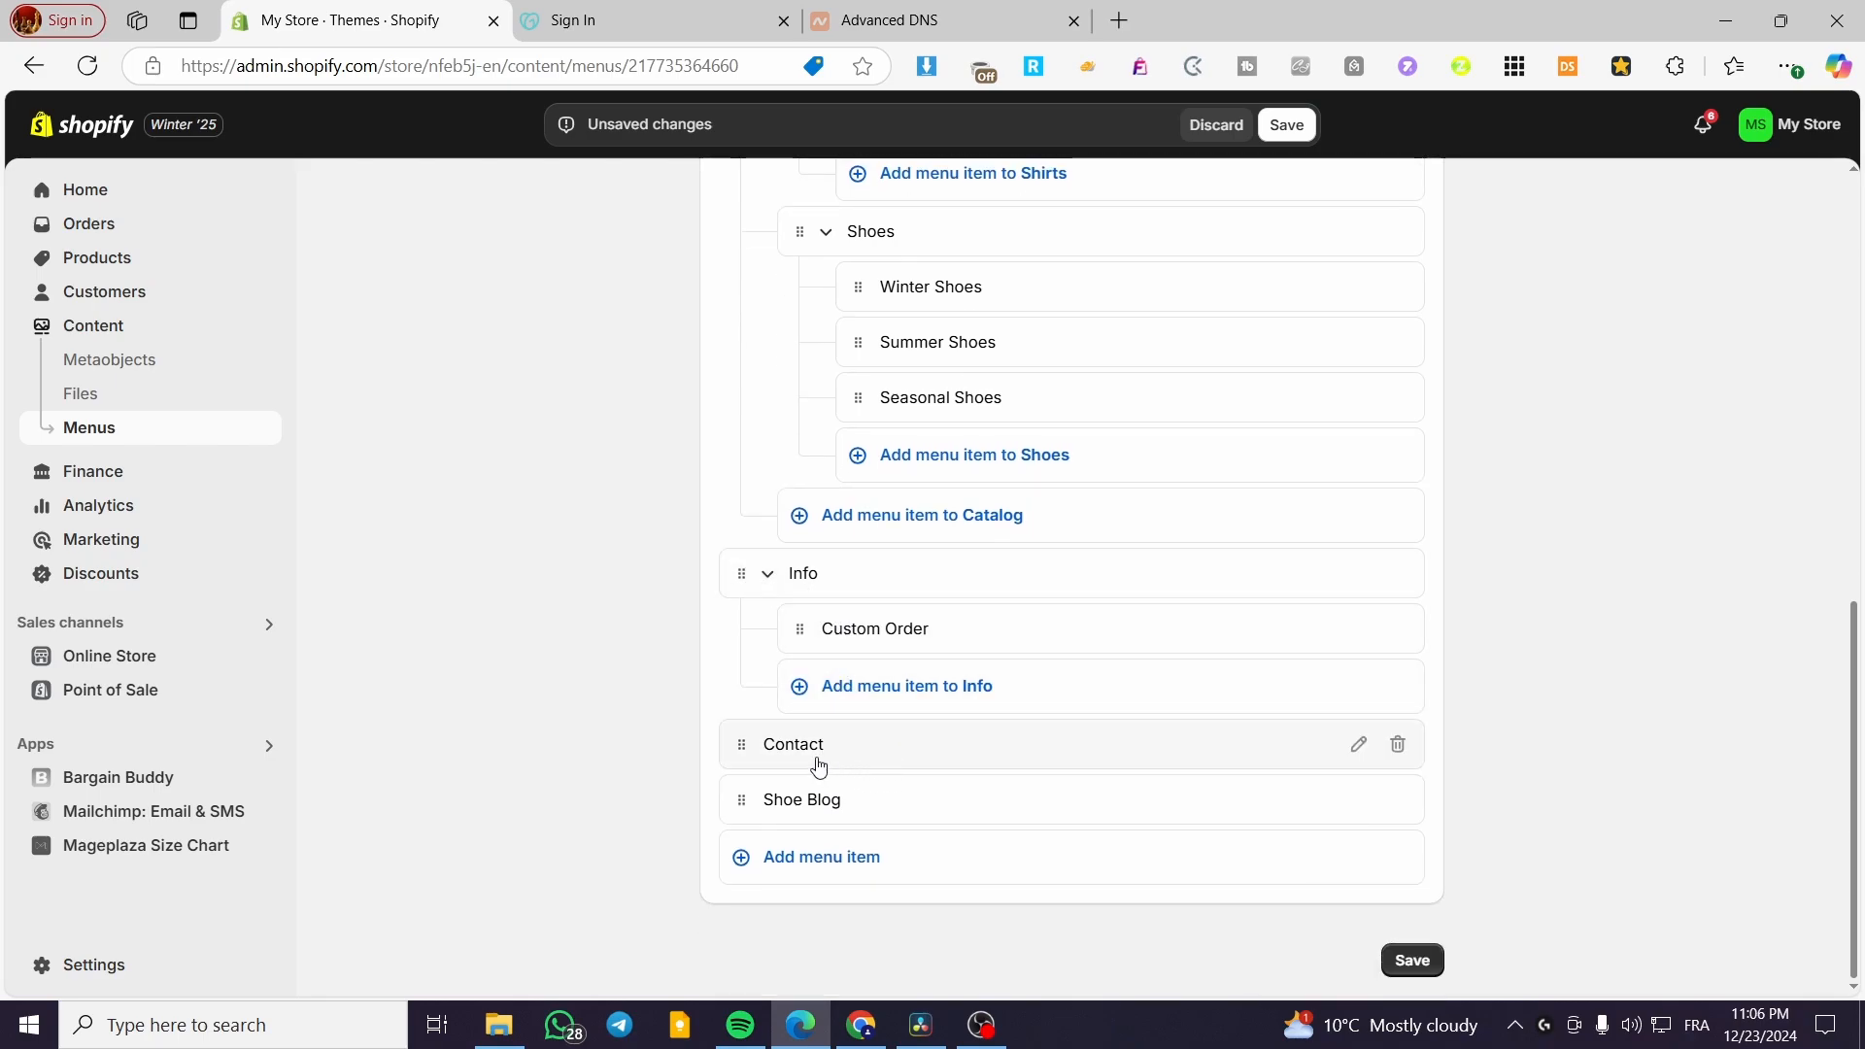
# Step: Nest Contact and Shoe Blog beneath Info, below Custom Order, and save the Main menu
pyautogui.moveTo(741, 745)
pyautogui.mouseDown()
pyautogui.moveTo(740, 702)
pyautogui.moveTo(750, 721)
pyautogui.mouseUp()
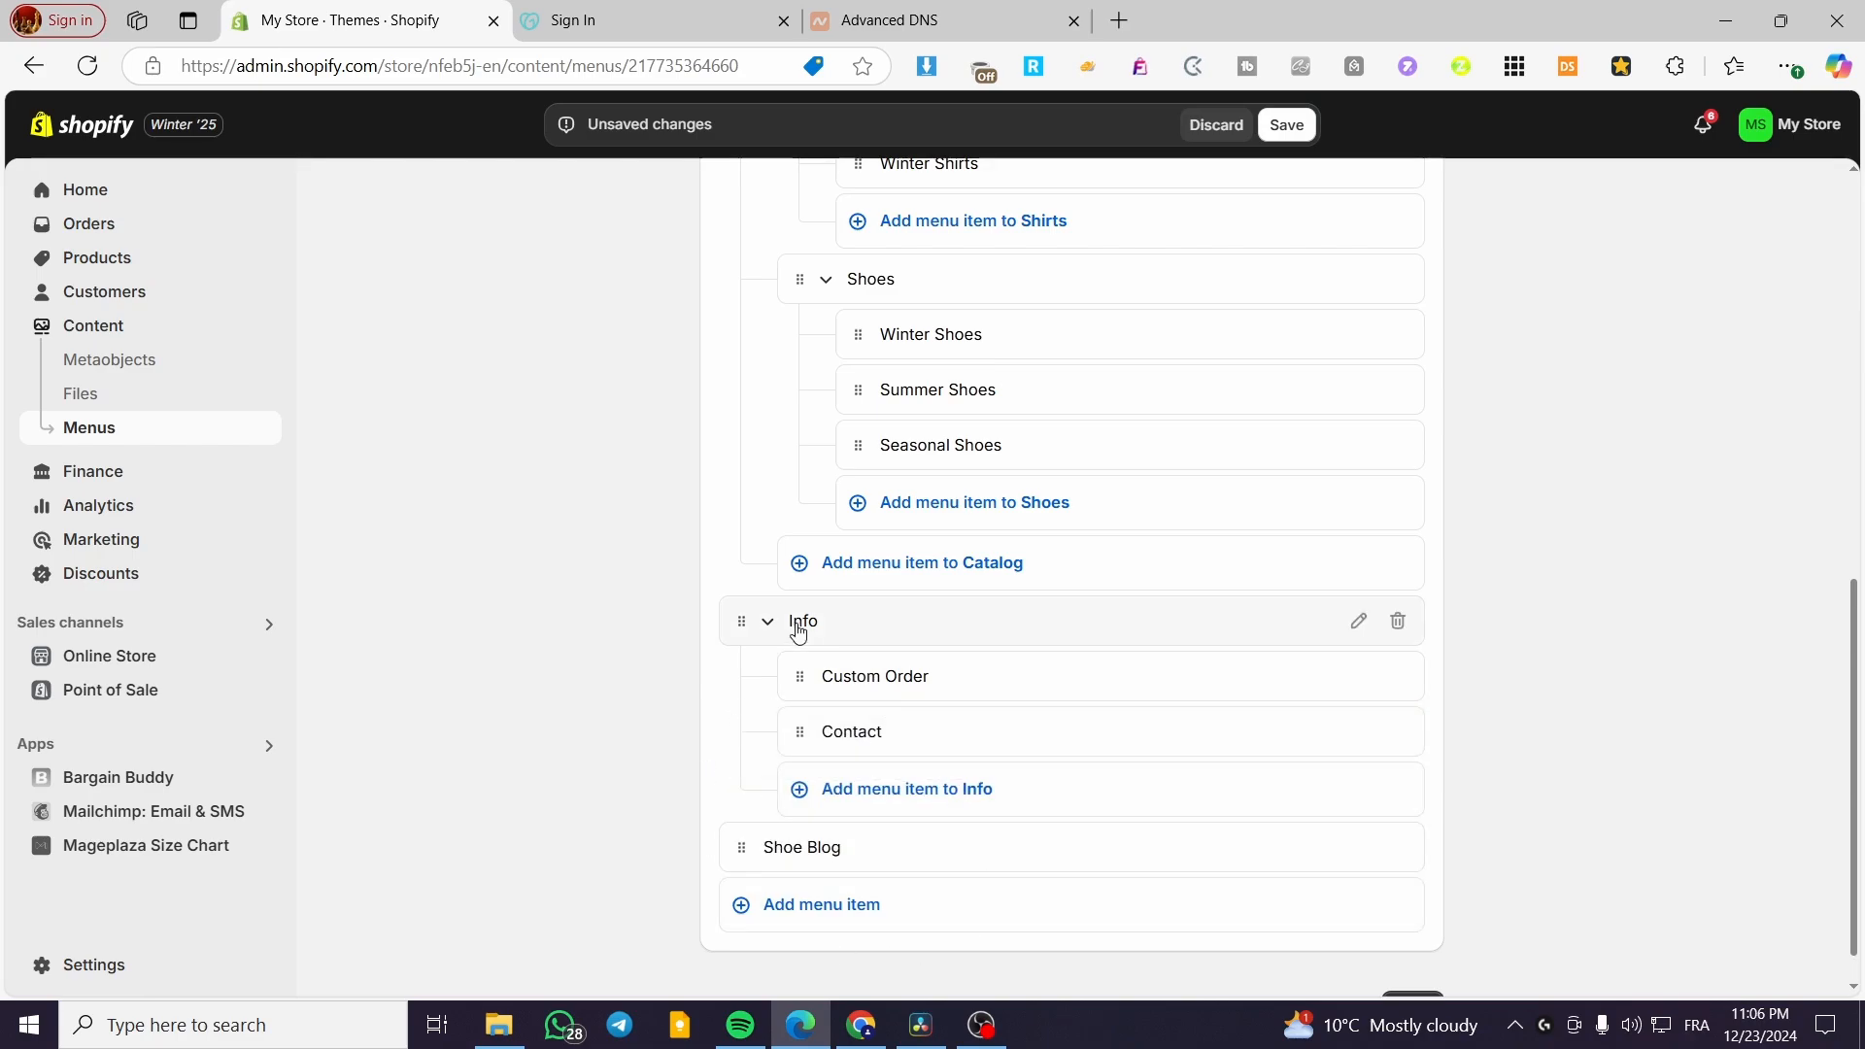
pyautogui.moveTo(741, 844); pyautogui.dragTo(802, 794)
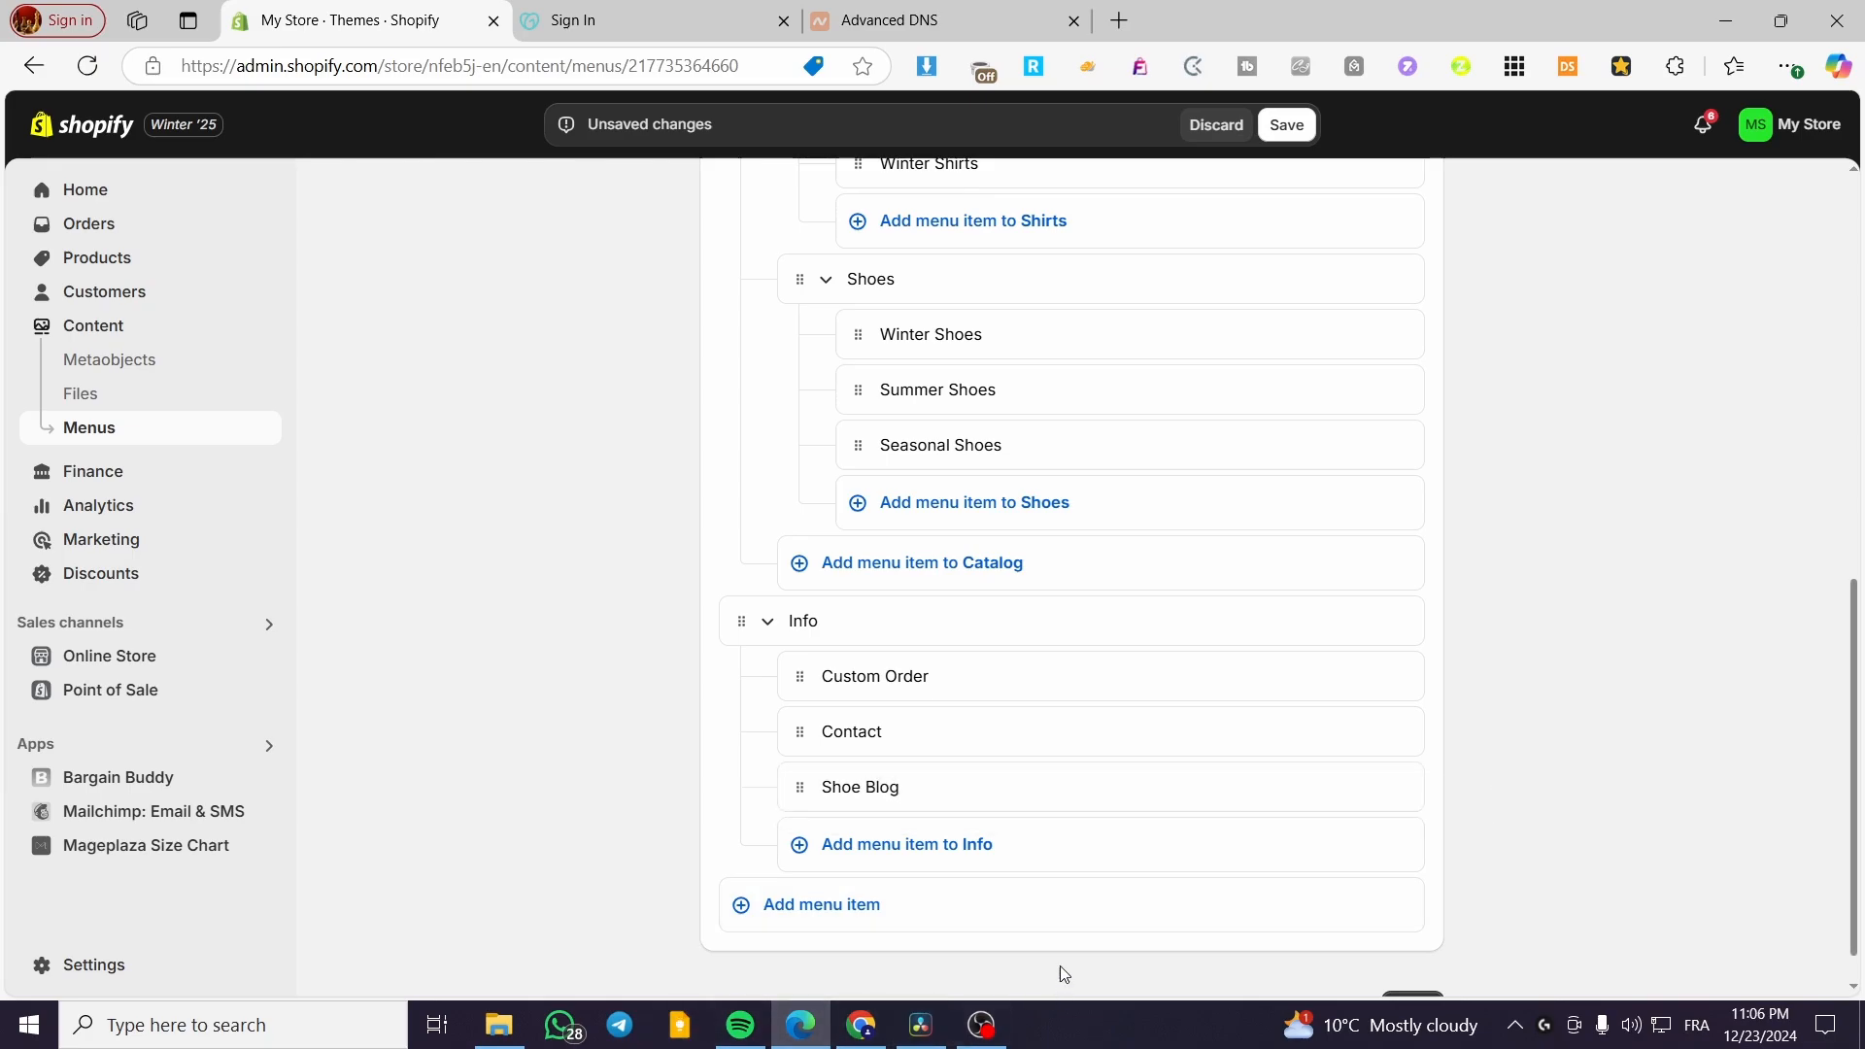
pyautogui.click(1301, 135)
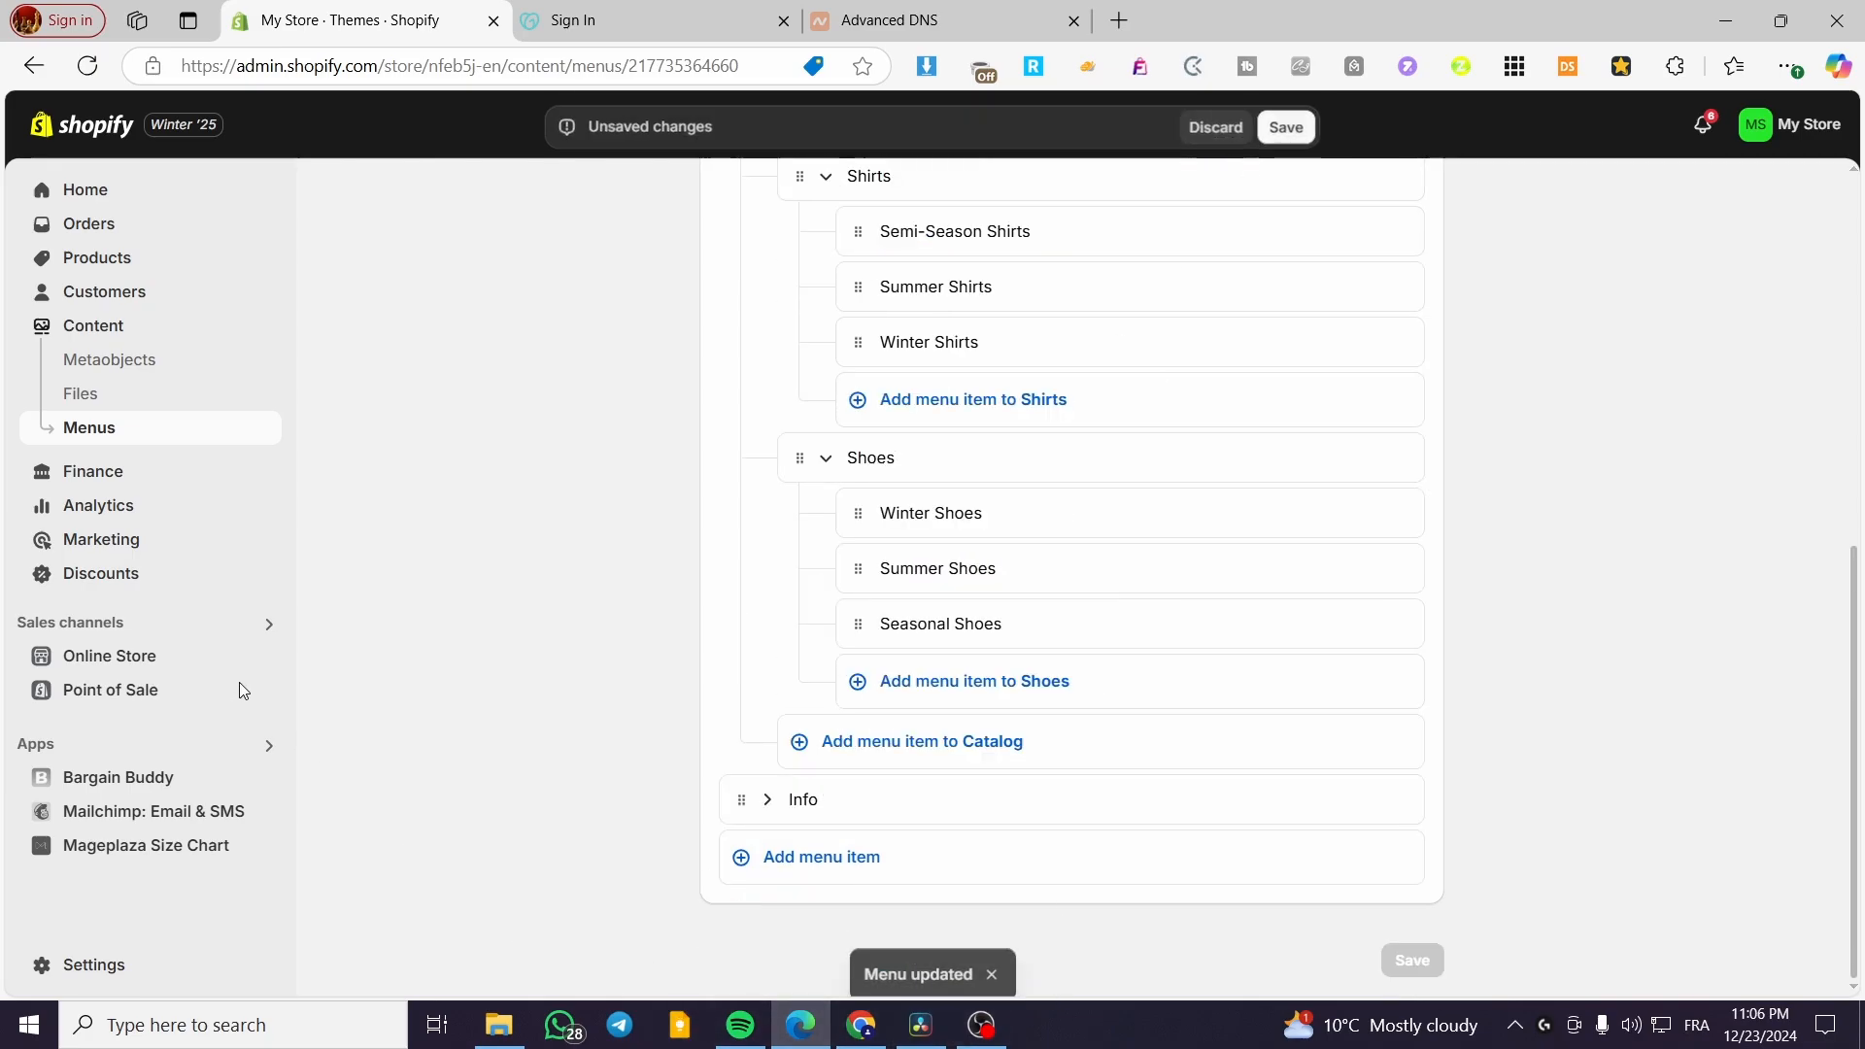
# Step: View the live online store and examine the Info and Catalog mega menus in its header
pyautogui.click(263, 658)
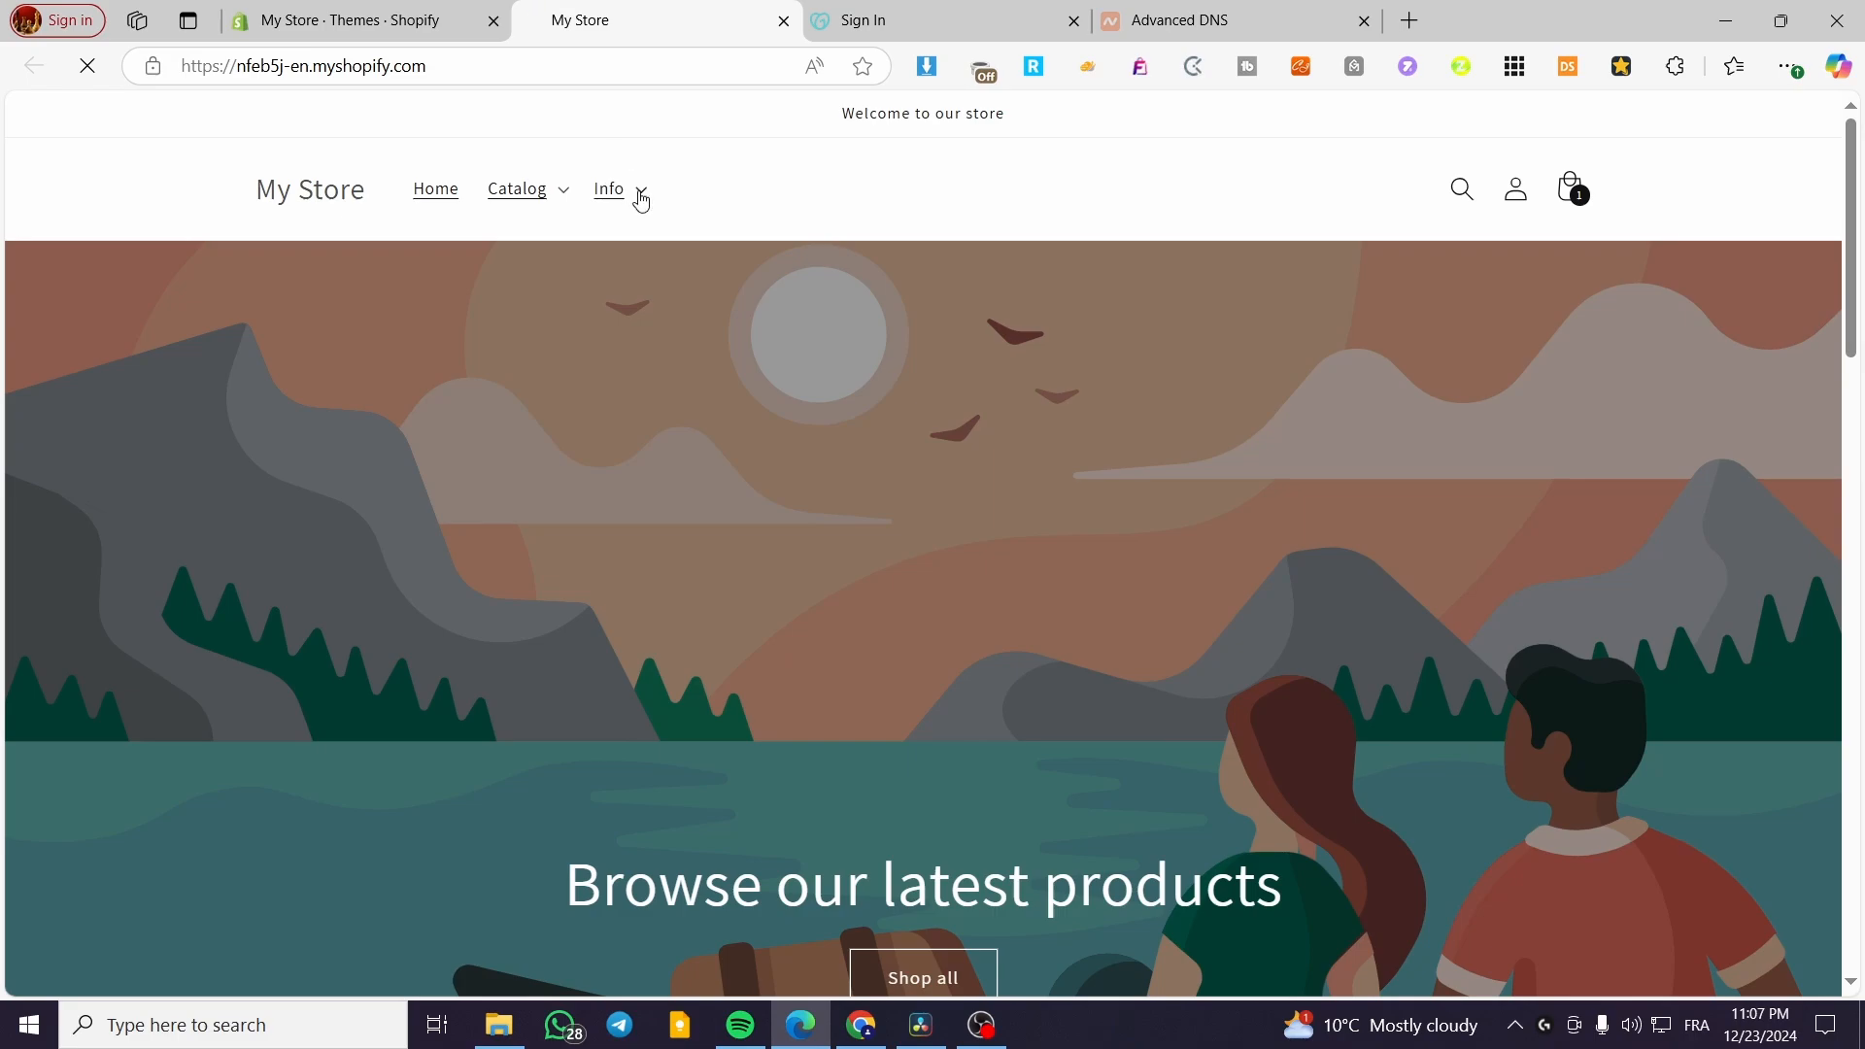
pyautogui.click(649, 201)
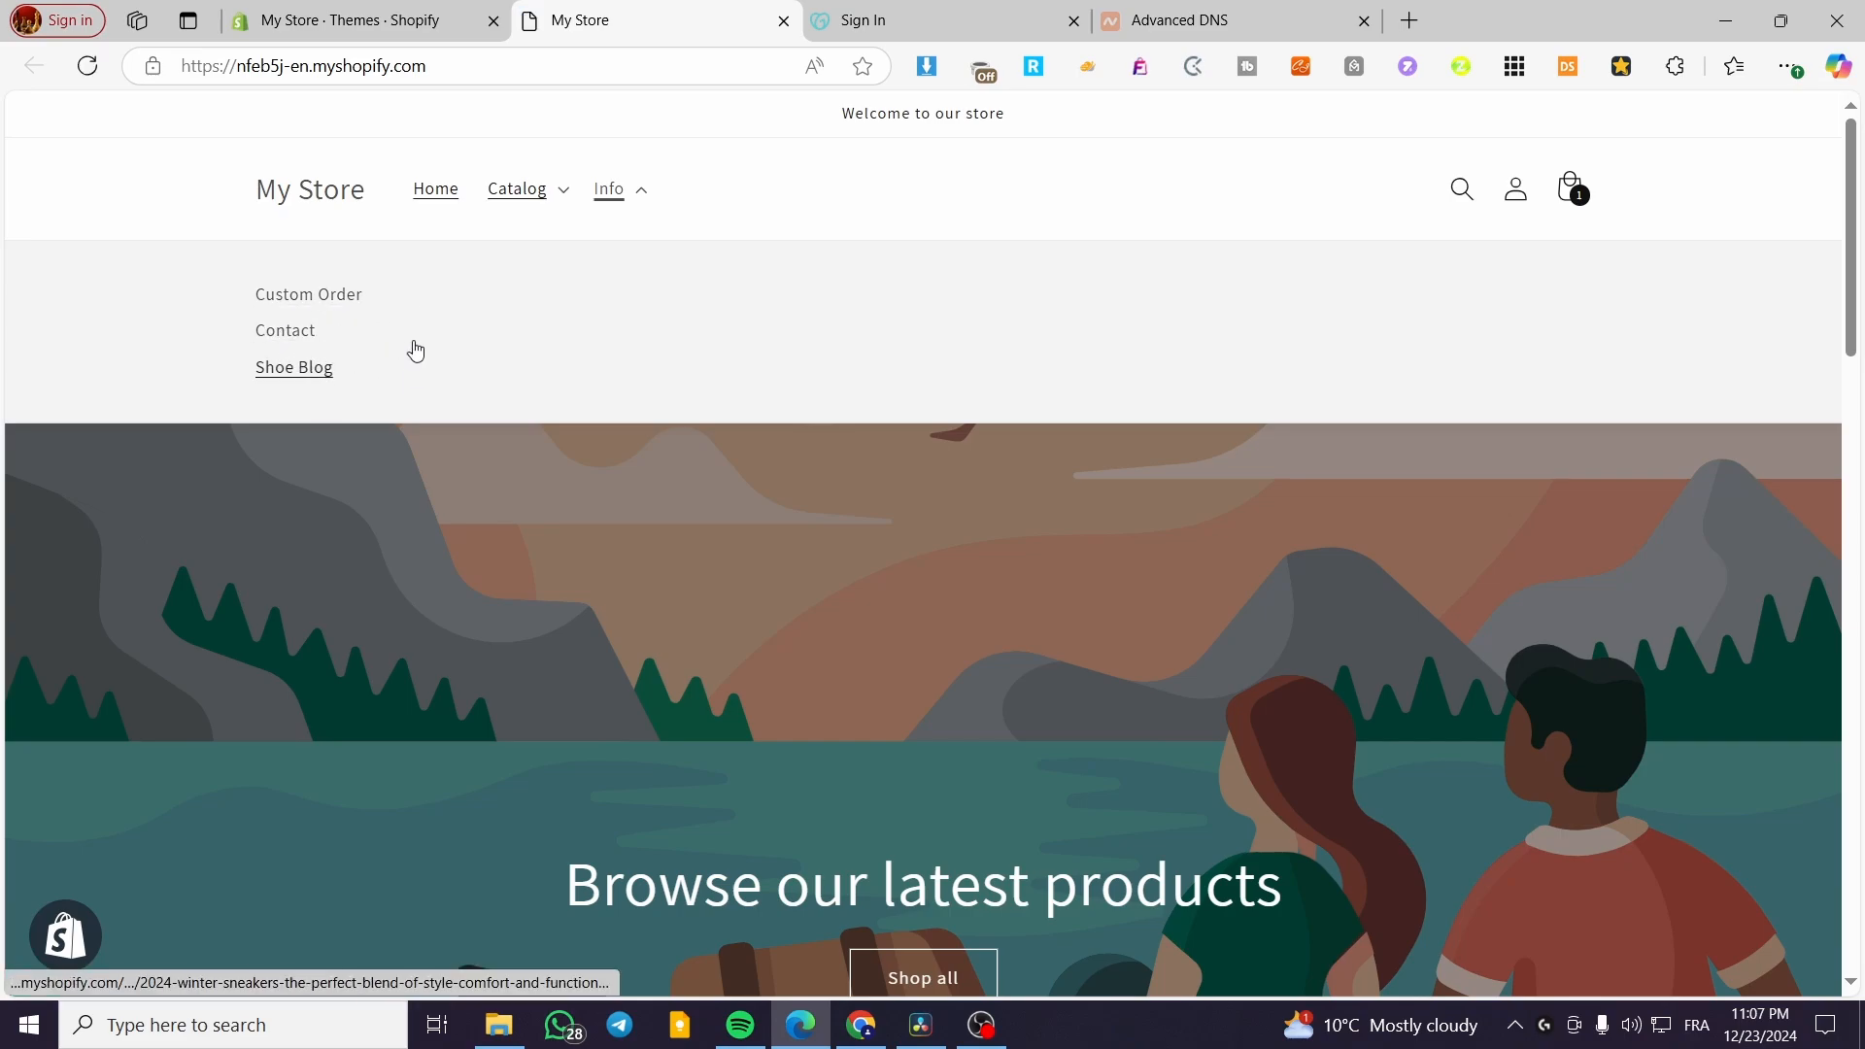
pyautogui.click(561, 192)
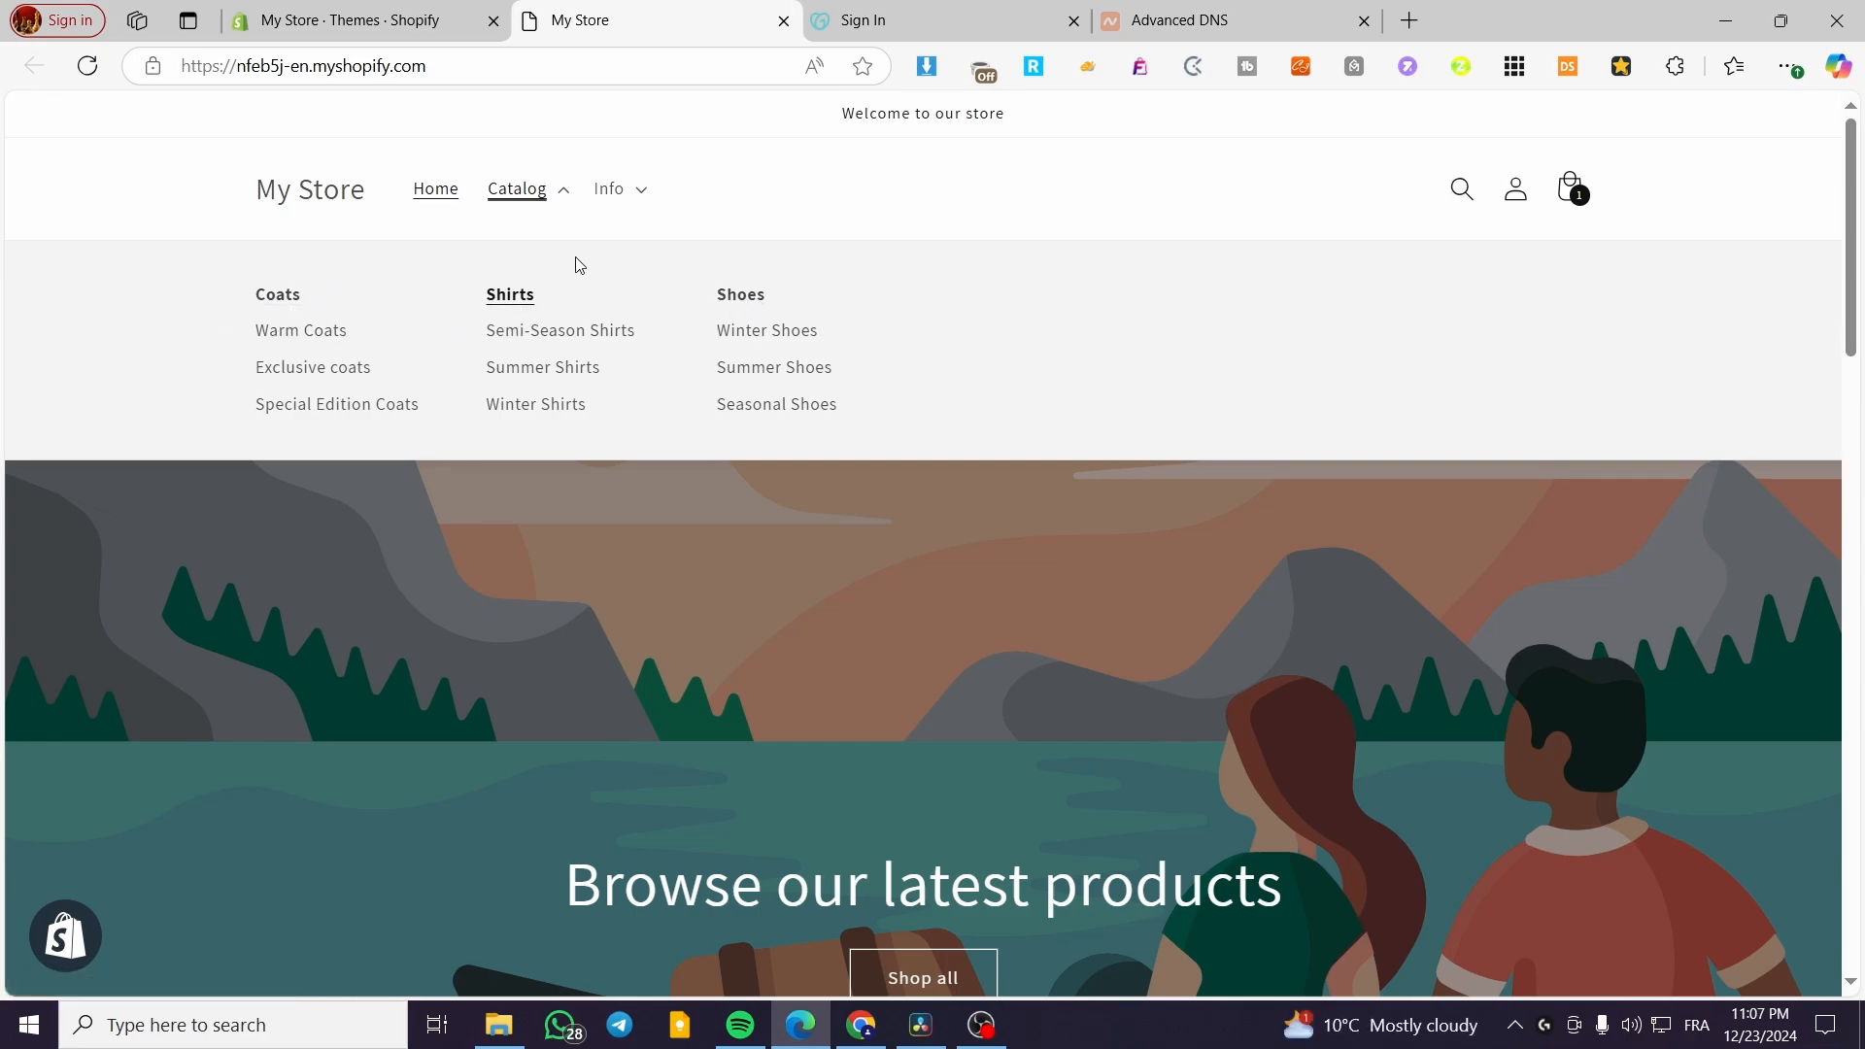
pyautogui.scroll(-2, 778, 525)
pyautogui.scroll(2, 778, 529)
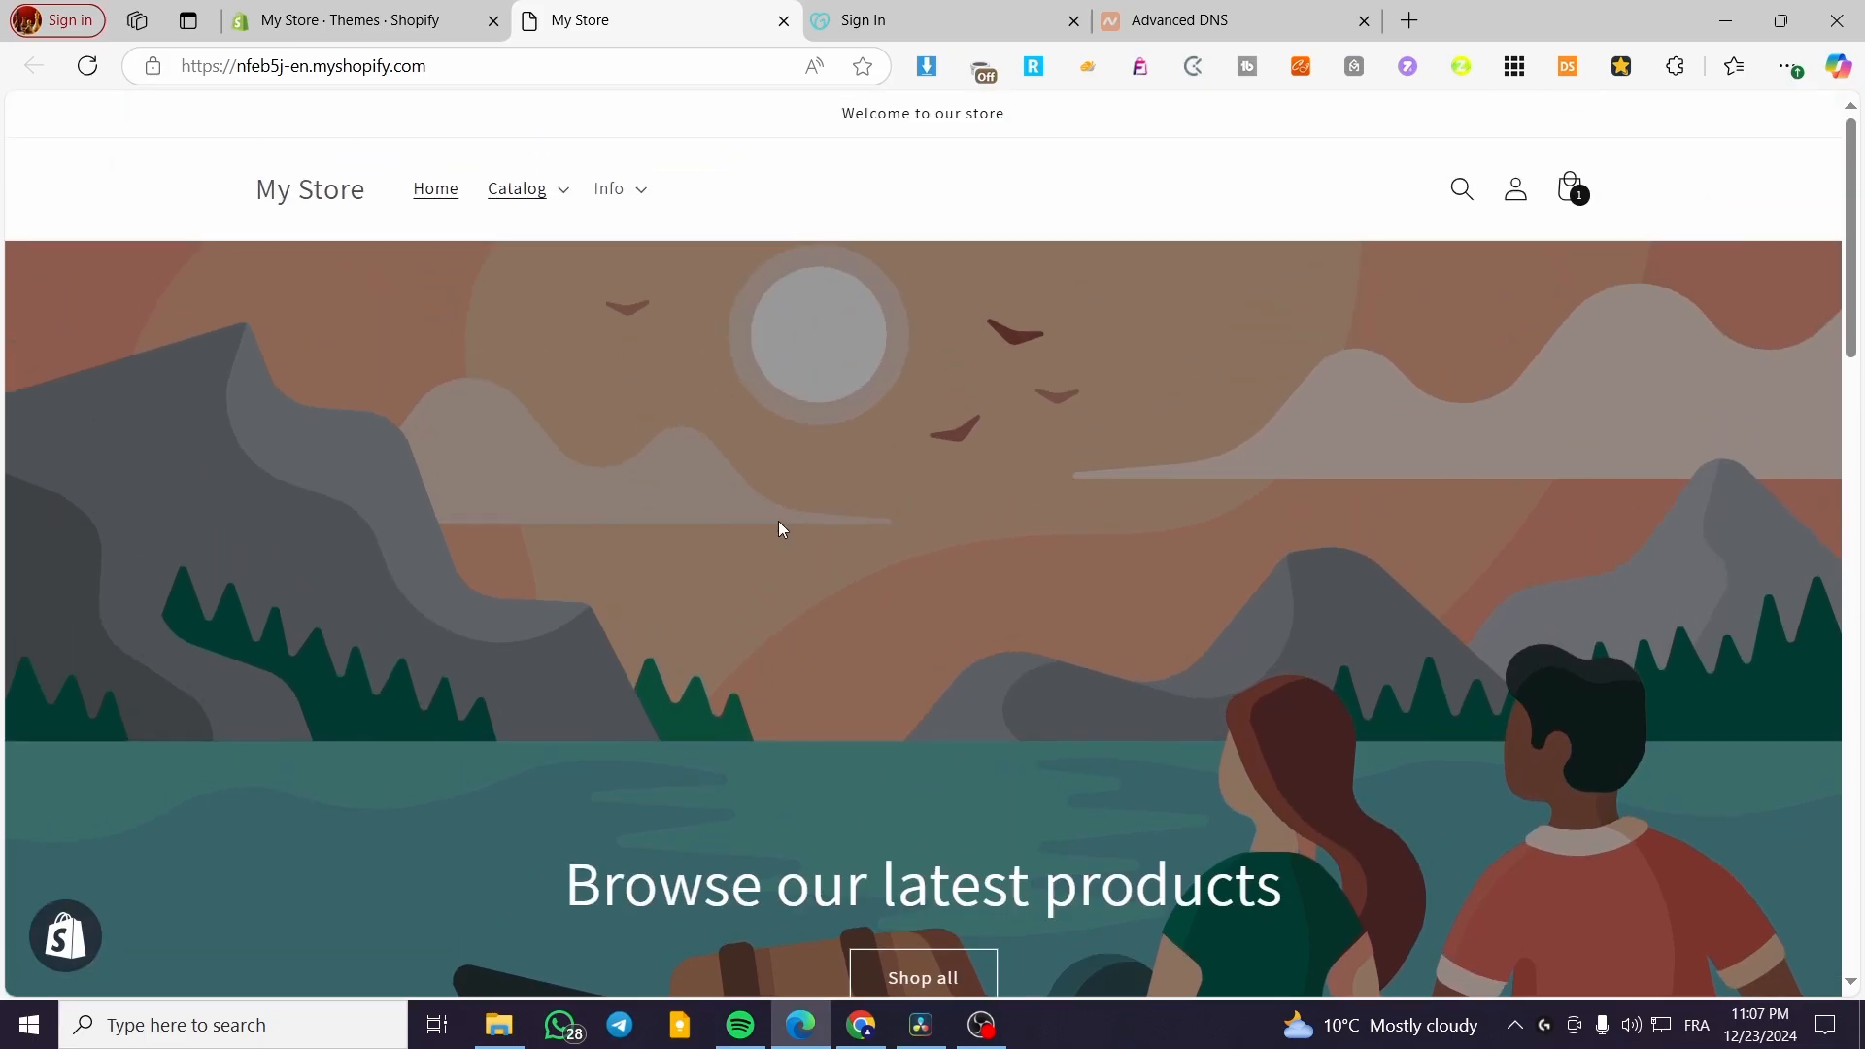